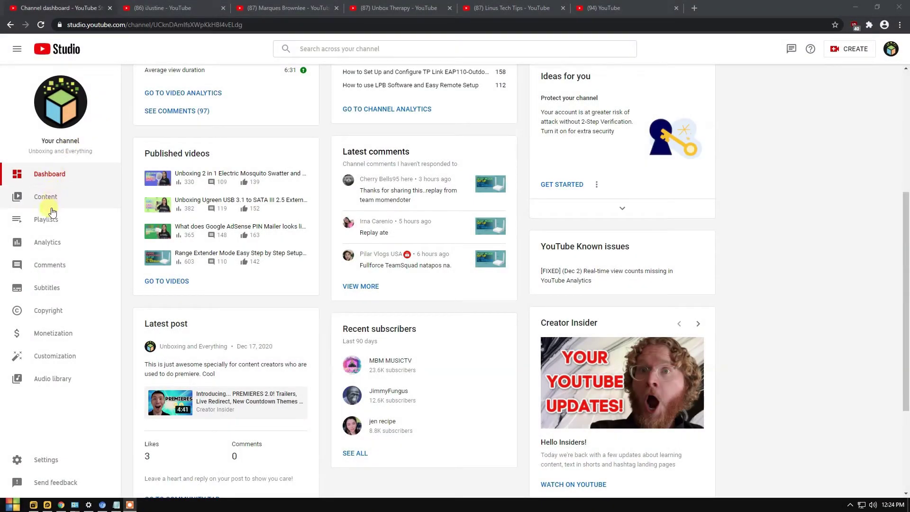
- Go to Monetization's Memberships tab, view the intro slides, and reach the setup checklist
{"action": "left_click", "coordinate": [53, 334]}
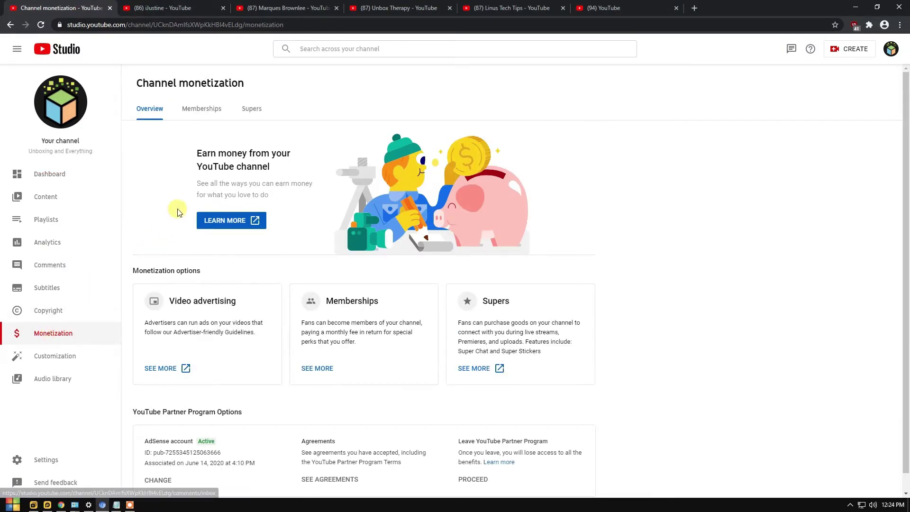
{"action": "left_click", "coordinate": [205, 110]}
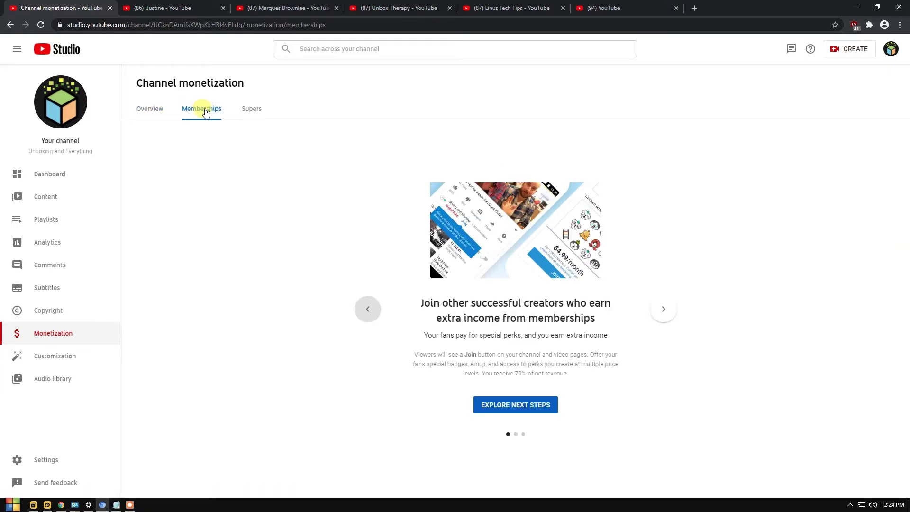
{"action": "left_click", "coordinate": [662, 313]}
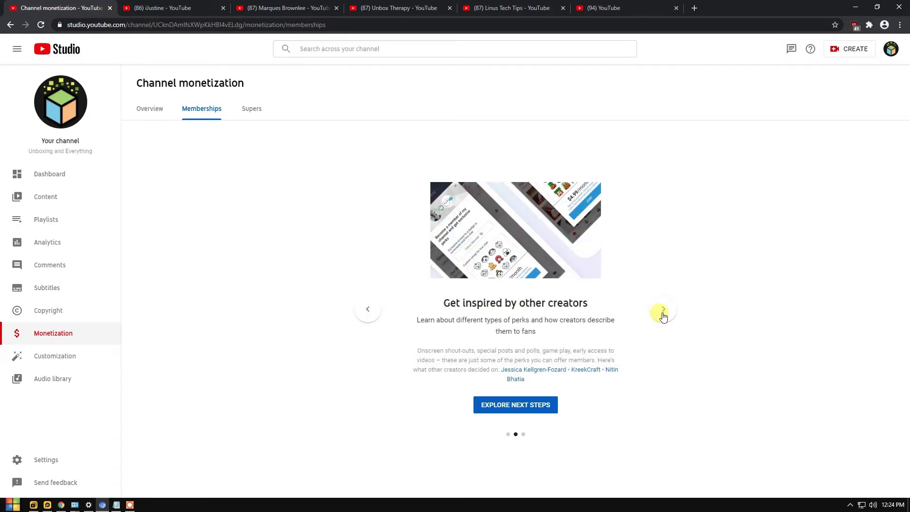
{"action": "left_click", "coordinate": [662, 314]}
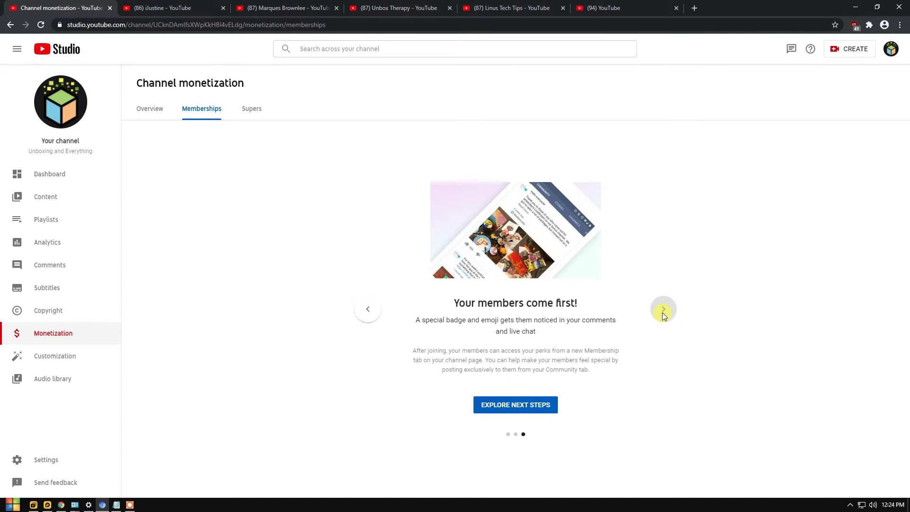
{"action": "left_click", "coordinate": [510, 410]}
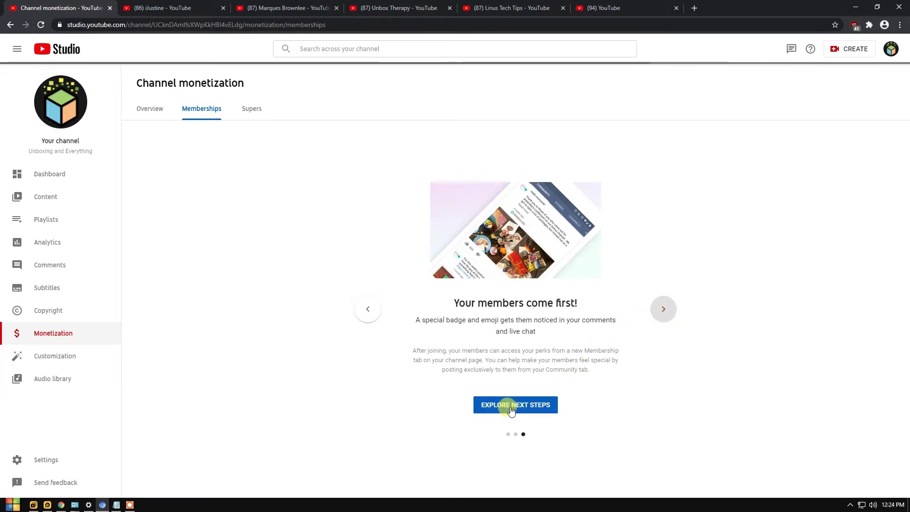
{"action": "scroll", "coordinate": [159, 339], "scroll_direction": "down", "scroll_amount": 1}
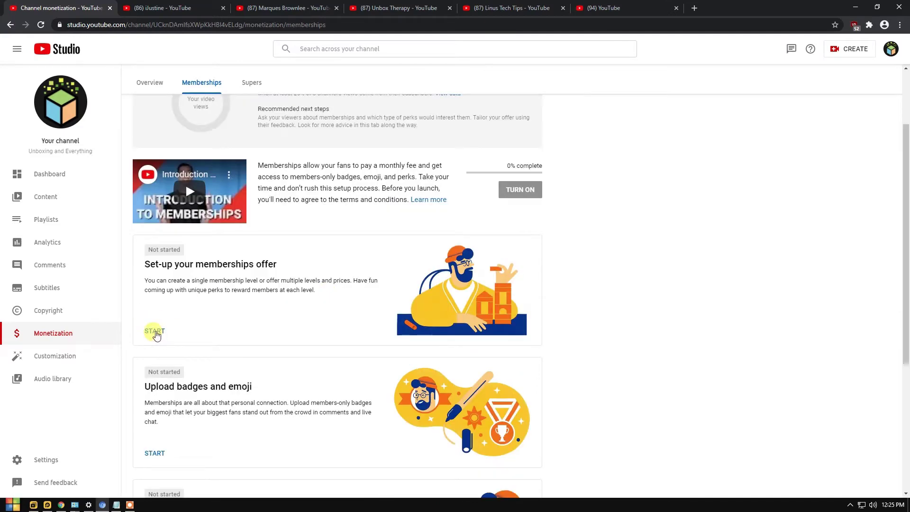
- Start the 'Set-up your memberships offer' step
{"action": "left_click", "coordinate": [154, 331]}
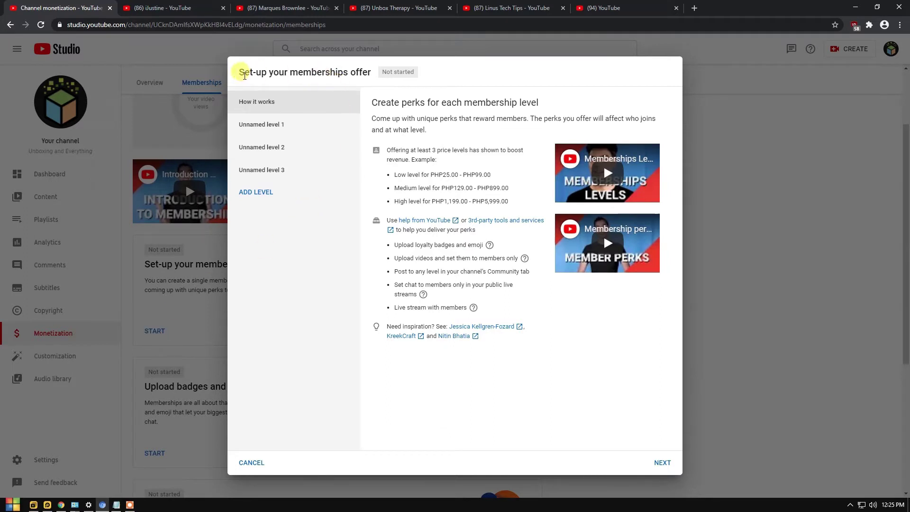
{"action": "mouse_move", "coordinate": [246, 74]}
{"action": "left_mouse_down"}
{"action": "mouse_move", "coordinate": [371, 104]}
{"action": "mouse_move", "coordinate": [545, 109]}
{"action": "left_mouse_up"}
{"action": "left_click", "coordinate": [386, 113]}
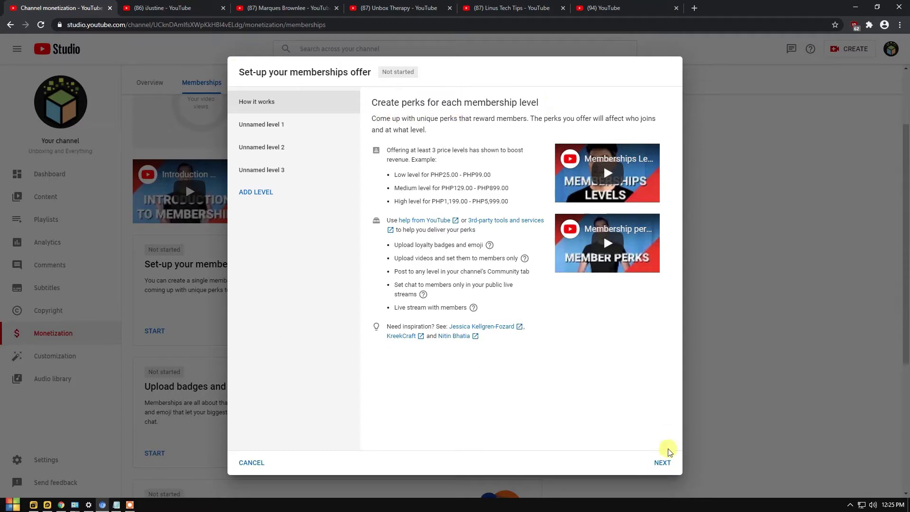
- Advance to the first level's form and read the several-levels tip
{"action": "left_click", "coordinate": [659, 463]}
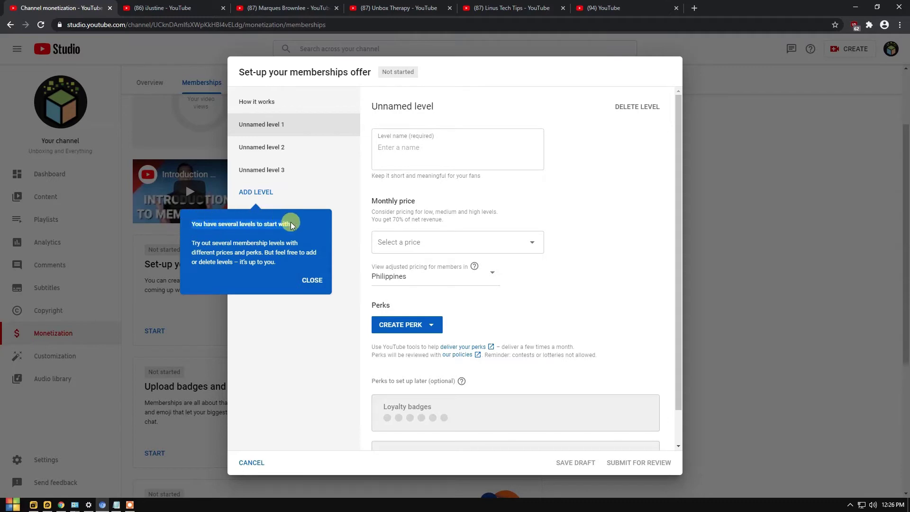
{"action": "left_click_drag", "start_coordinate": [208, 223], "coordinate": [290, 223]}
{"action": "left_click_drag", "start_coordinate": [207, 242], "coordinate": [271, 261]}
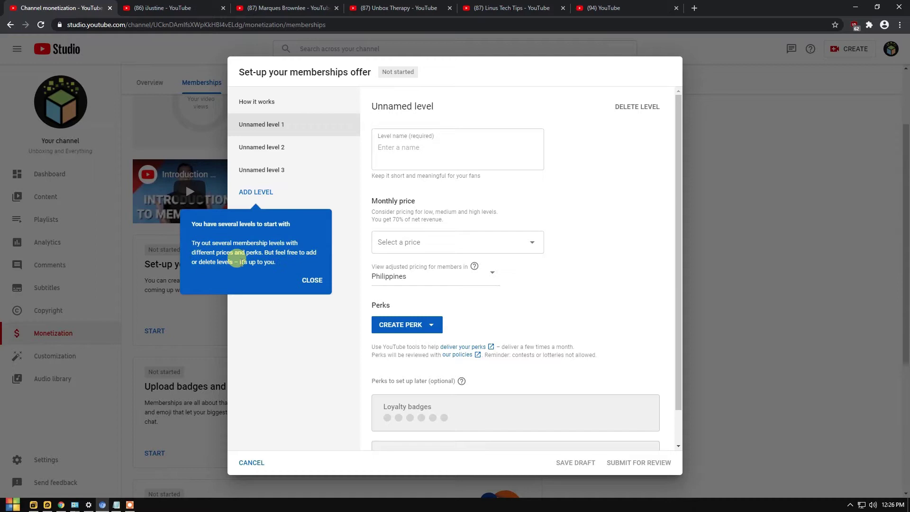
{"action": "left_click_drag", "start_coordinate": [265, 260], "coordinate": [280, 265]}
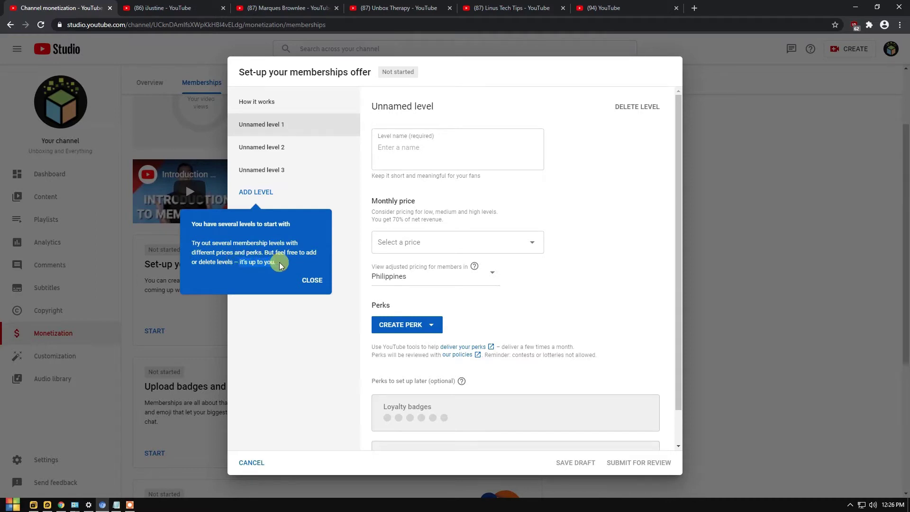
{"action": "left_click", "coordinate": [314, 280]}
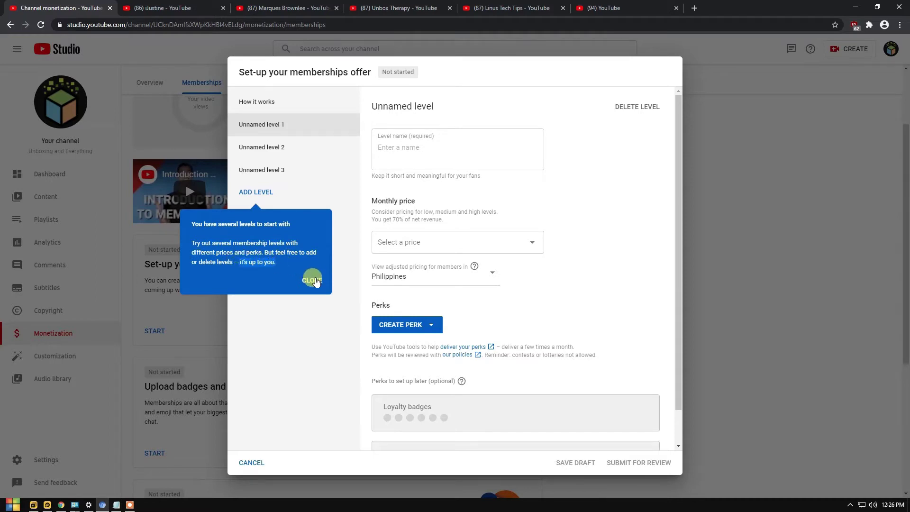
- Dismiss the tip, name the first level 'Orange Experts', and review the pricing guidance
{"action": "left_click", "coordinate": [313, 281]}
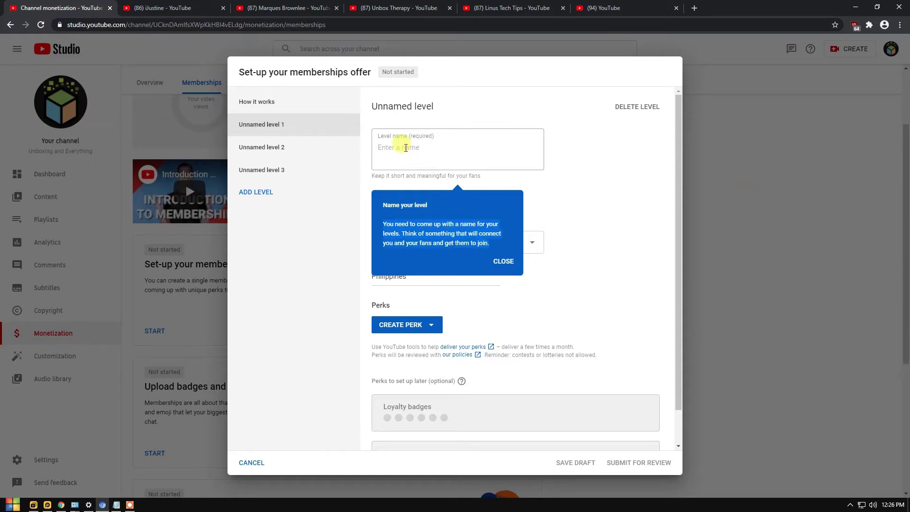
{"action": "left_click", "coordinate": [405, 147]}
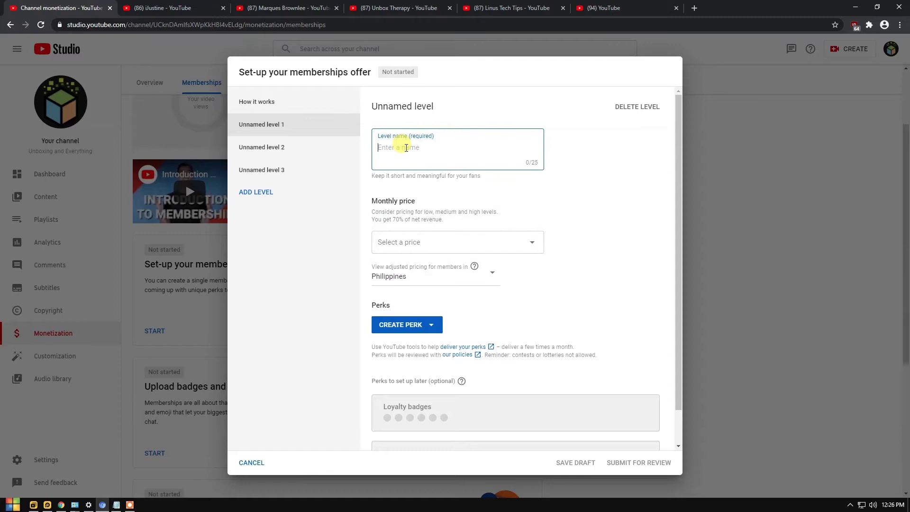
{"action": "type", "text": "Orange Exp"}
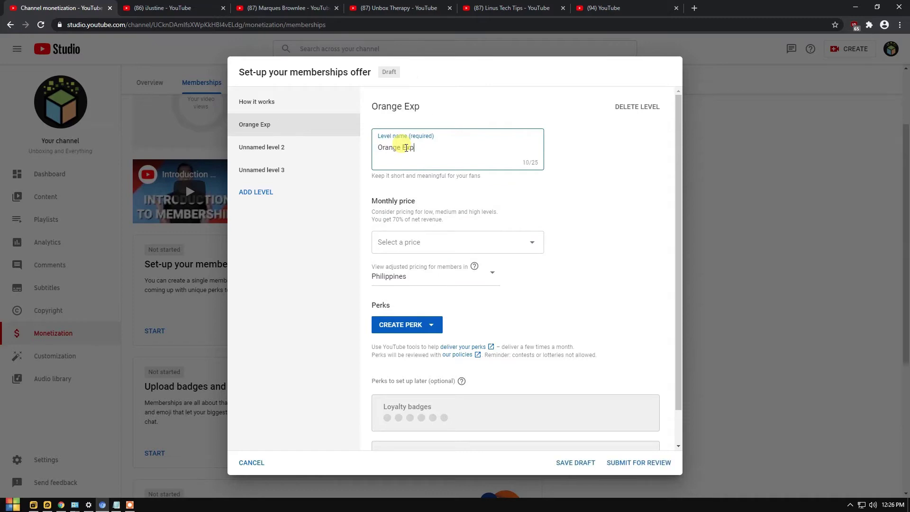
{"action": "type", "text": "erts"}
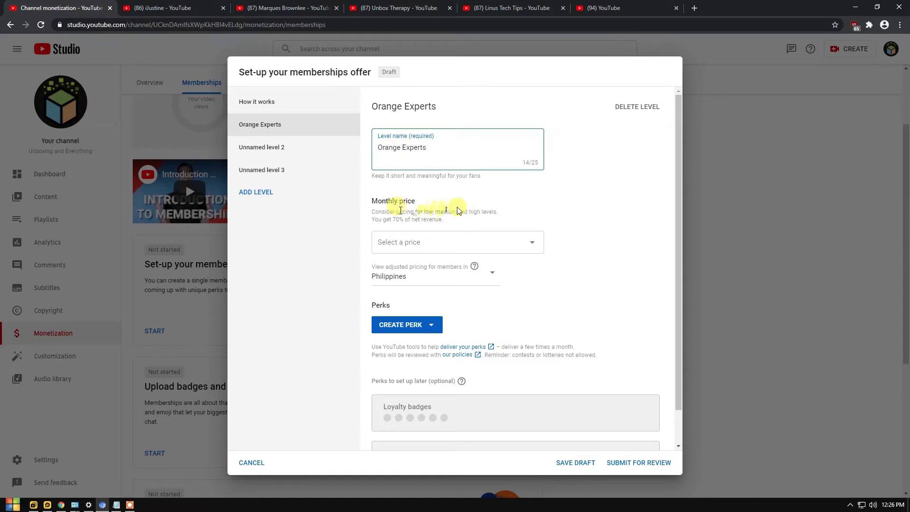
{"action": "left_click_drag", "start_coordinate": [373, 174], "coordinate": [481, 185]}
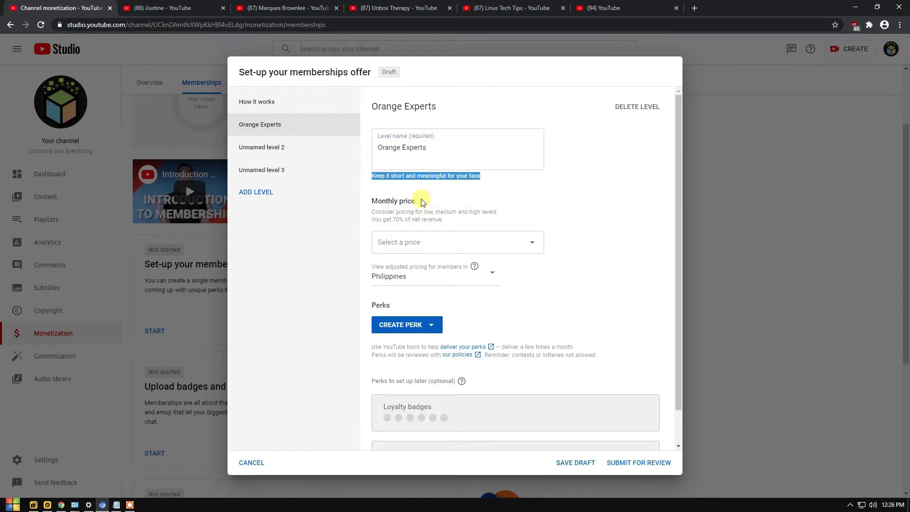
{"action": "left_click_drag", "start_coordinate": [371, 201], "coordinate": [419, 205]}
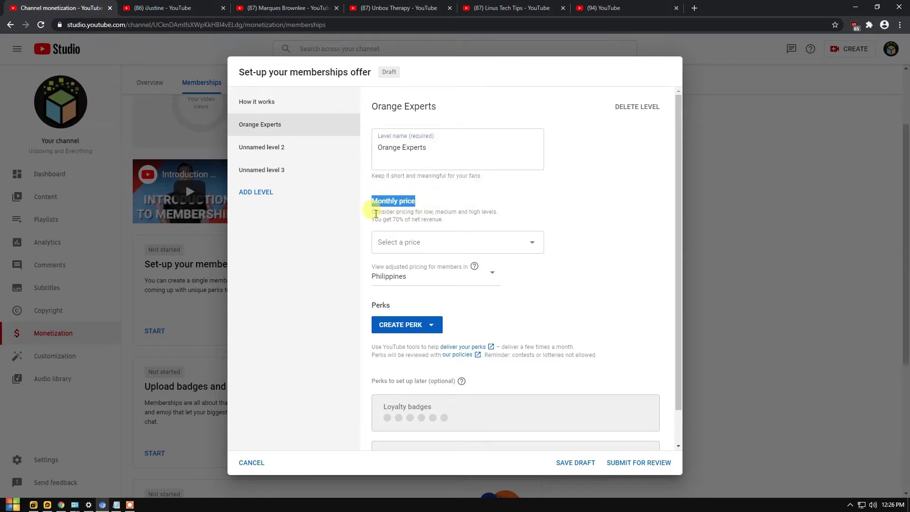
{"action": "left_click_drag", "start_coordinate": [372, 211], "coordinate": [435, 221]}
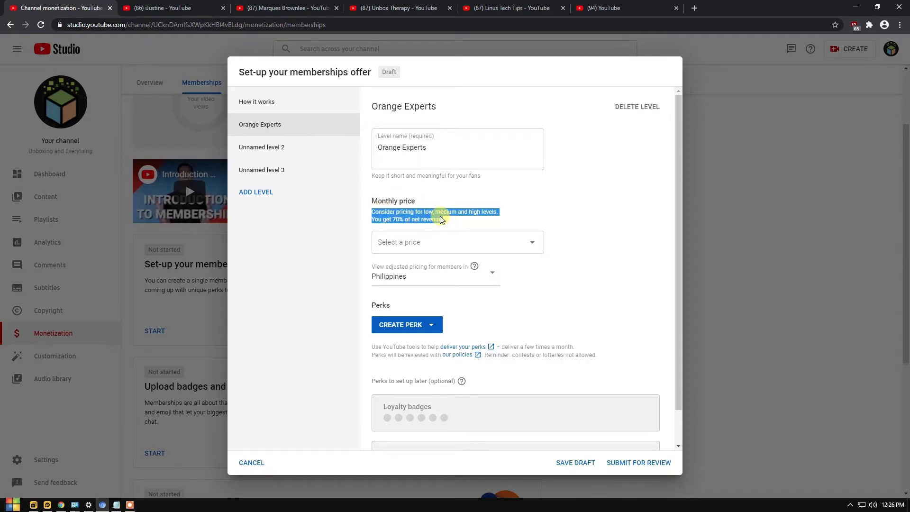
{"action": "left_click", "coordinate": [394, 220]}
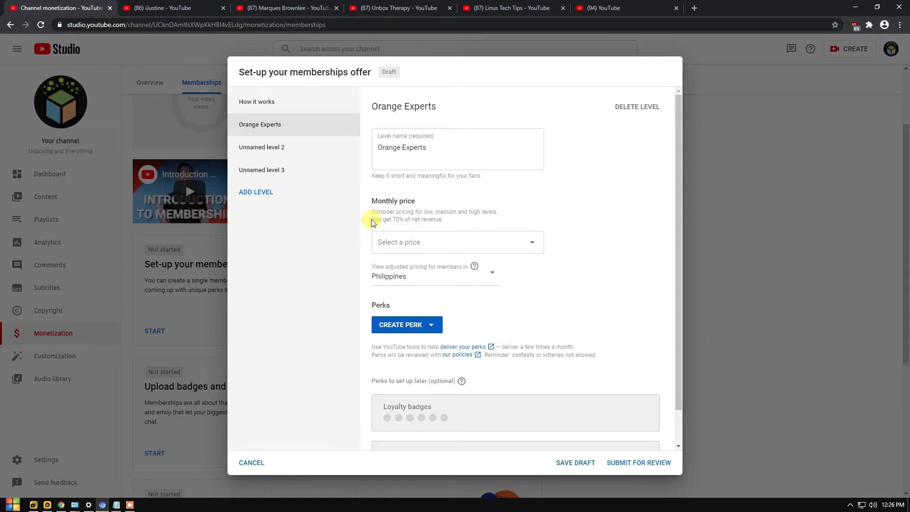
{"action": "left_click_drag", "start_coordinate": [372, 223], "coordinate": [444, 227]}
- Price Orange Experts at PHP49.00 – Popular per month
{"action": "left_click", "coordinate": [428, 243]}
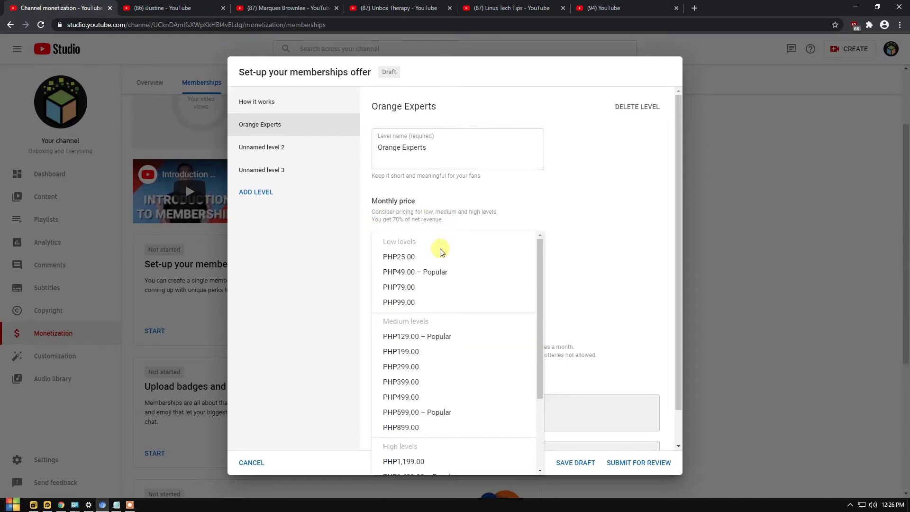
{"action": "left_click", "coordinate": [440, 274]}
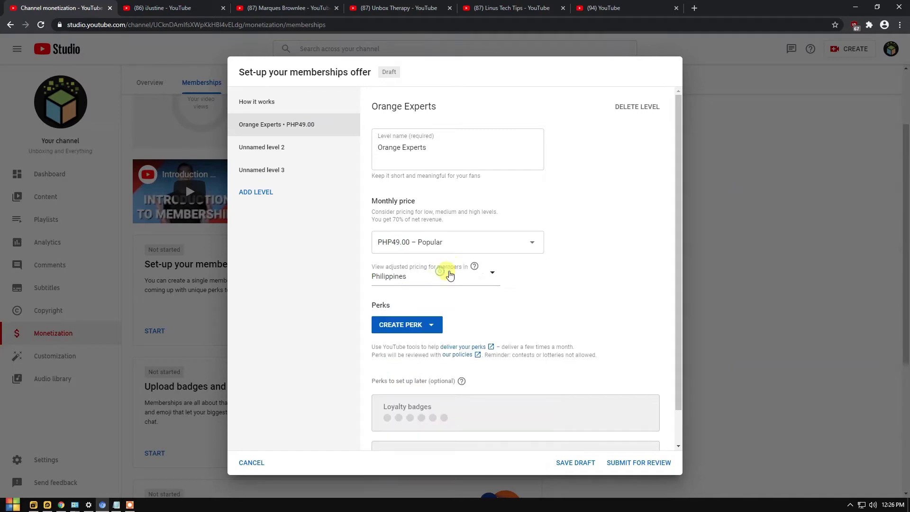
{"action": "scroll", "coordinate": [573, 310], "scroll_direction": "down", "scroll_amount": 1}
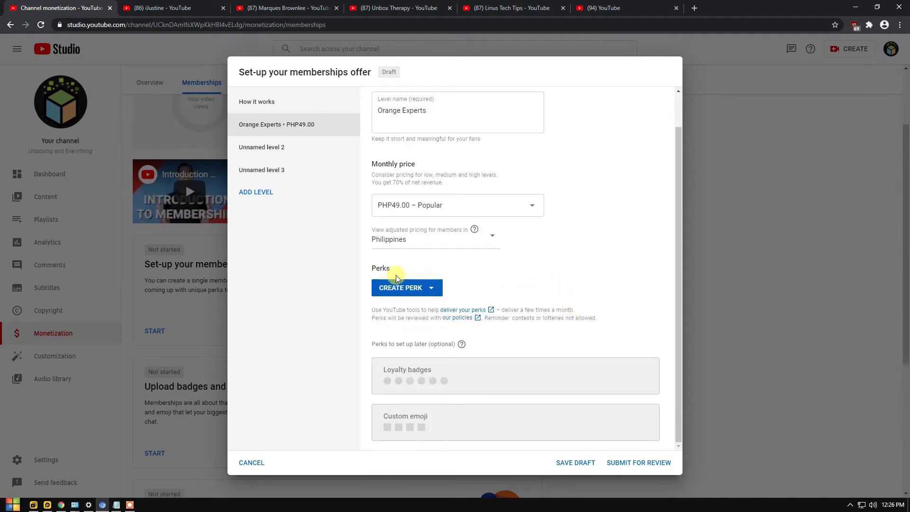
{"action": "left_click_drag", "start_coordinate": [371, 230], "coordinate": [469, 231]}
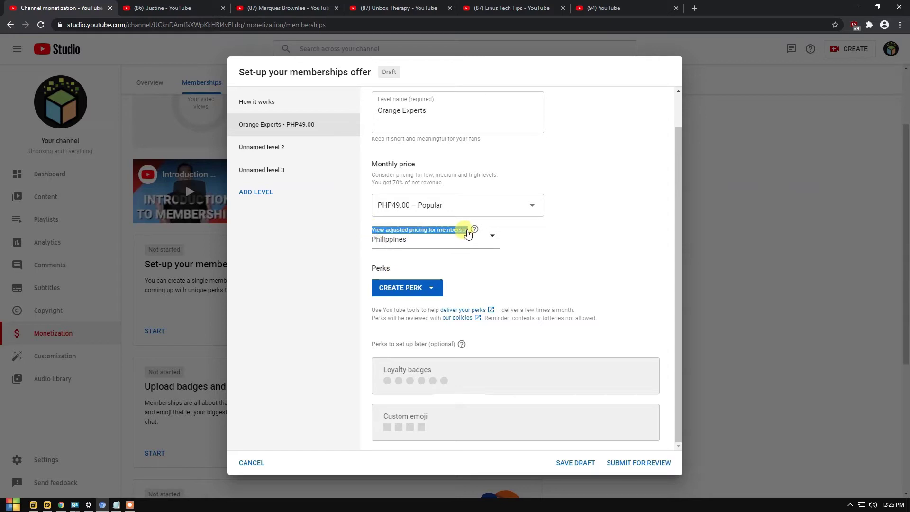
{"action": "left_click", "coordinate": [376, 266]}
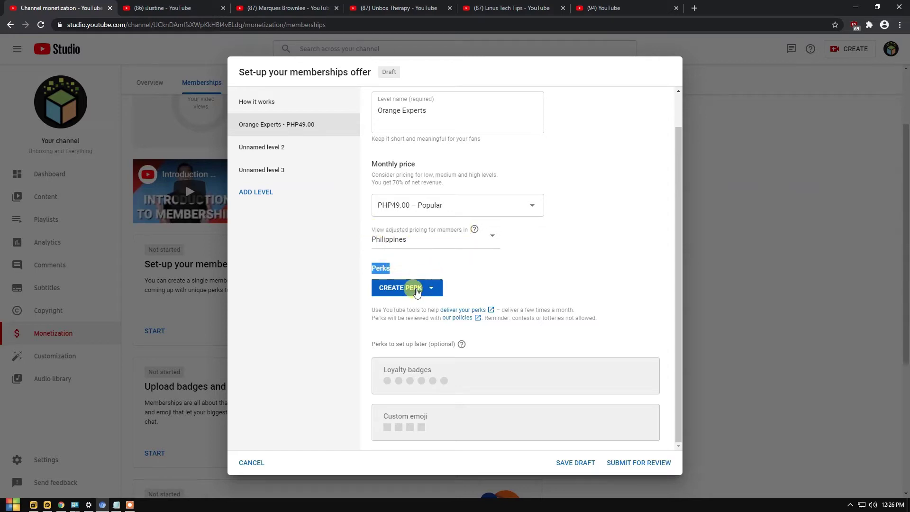
- Add an Orange Experts custom perk: badges next to names in comments and live chat
{"action": "left_click", "coordinate": [417, 291]}
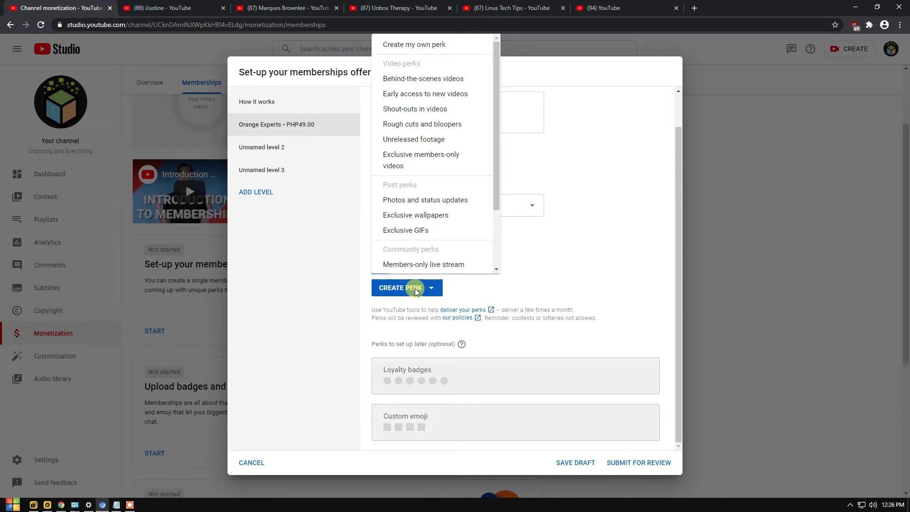
{"action": "scroll", "coordinate": [459, 186], "scroll_direction": "down", "scroll_amount": 2}
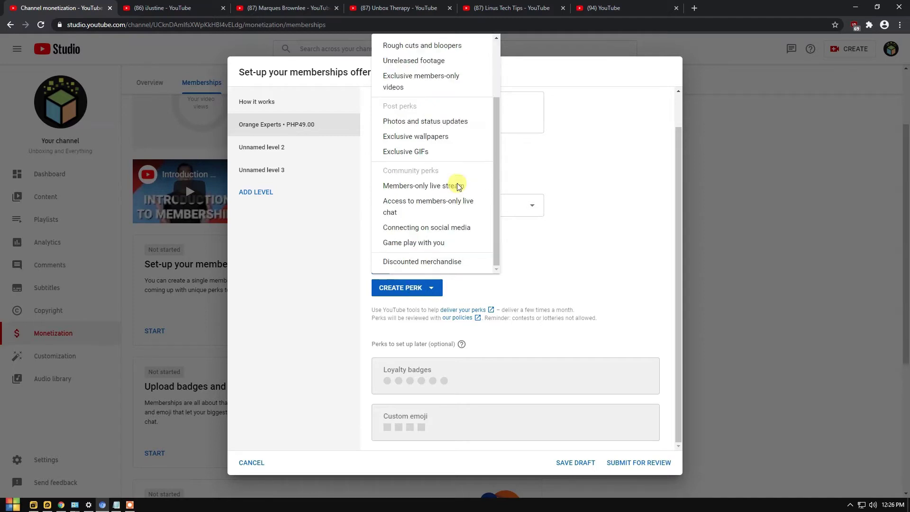
{"action": "scroll", "coordinate": [453, 181], "scroll_direction": "up", "scroll_amount": 2}
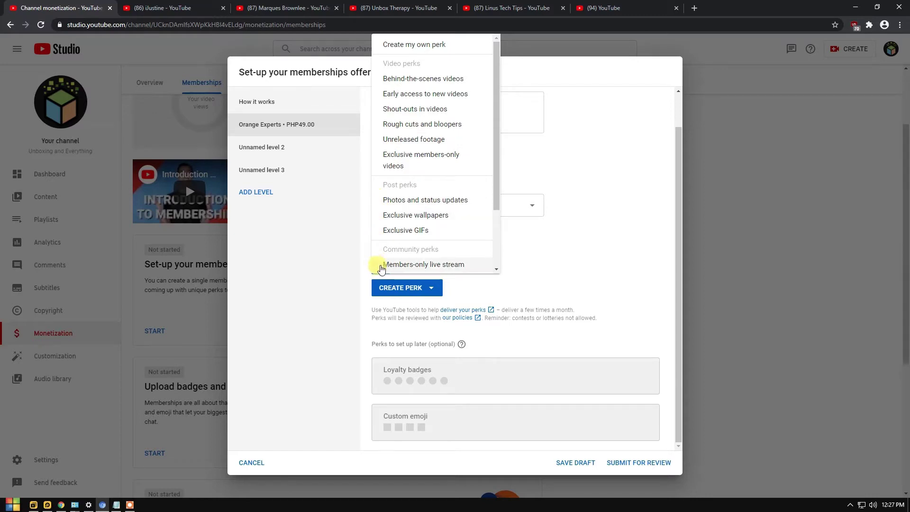
{"action": "scroll", "coordinate": [381, 265], "scroll_direction": "down", "scroll_amount": 2}
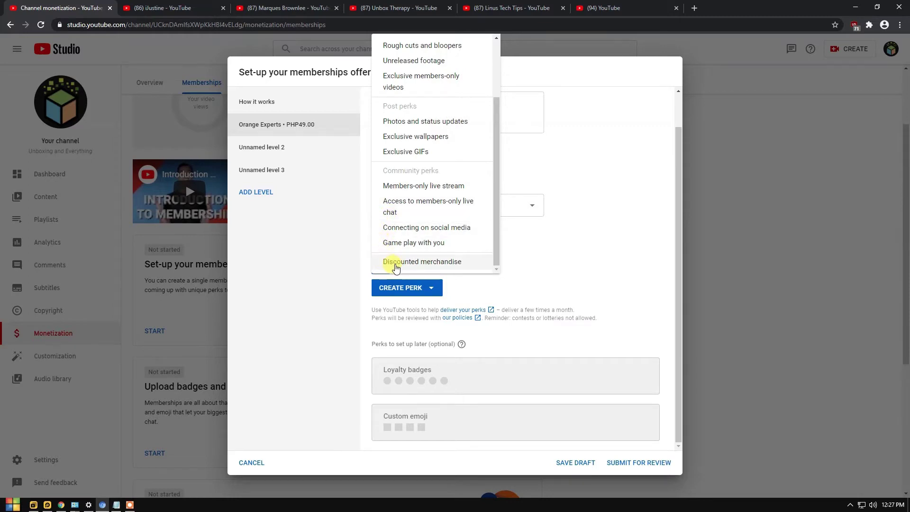
{"action": "scroll", "coordinate": [395, 264], "scroll_direction": "up", "scroll_amount": 3}
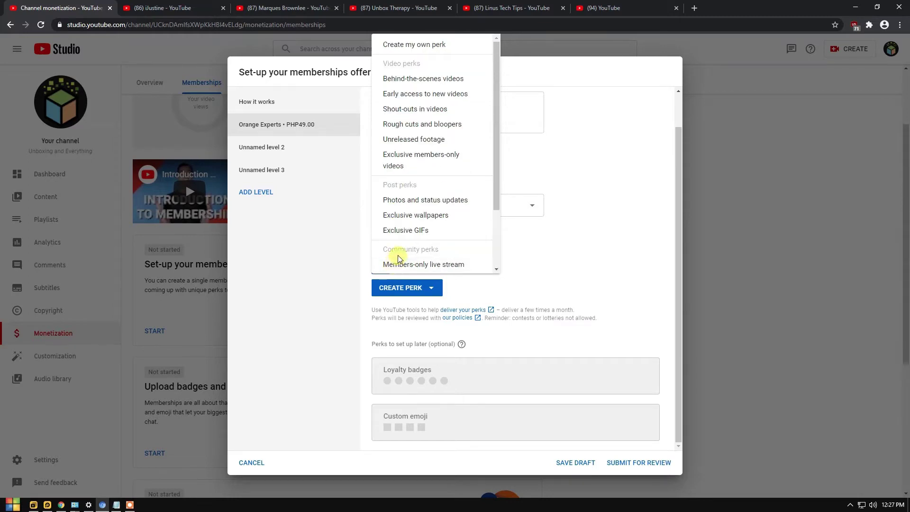
{"action": "left_click", "coordinate": [402, 43]}
{"action": "scroll", "coordinate": [474, 314], "scroll_direction": "down", "scroll_amount": 1}
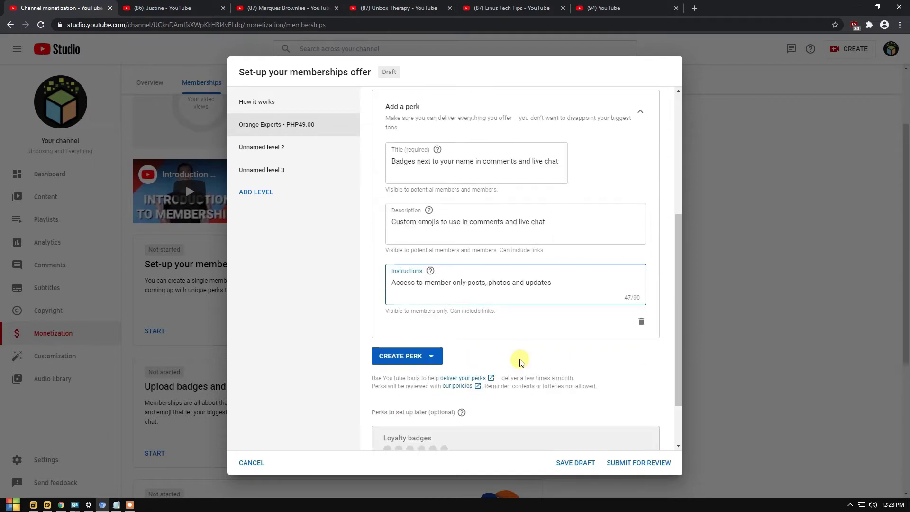
{"action": "scroll", "coordinate": [520, 361], "scroll_direction": "down", "scroll_amount": 1}
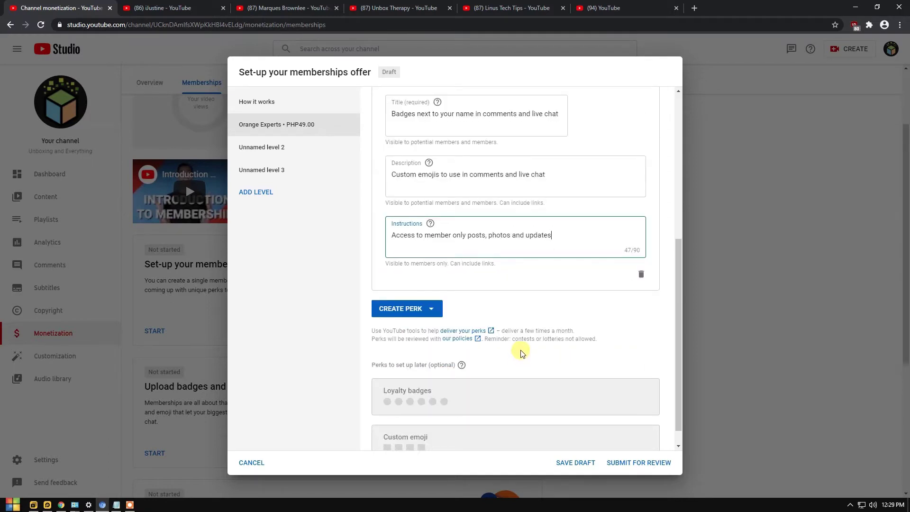
- Name the second level 'Green Masters'
{"action": "left_click", "coordinate": [271, 150]}
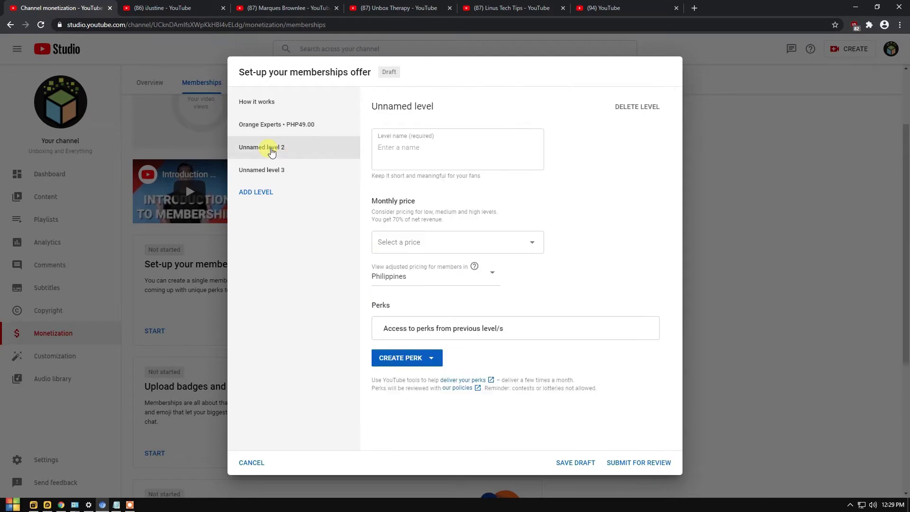
{"action": "left_click", "coordinate": [392, 149]}
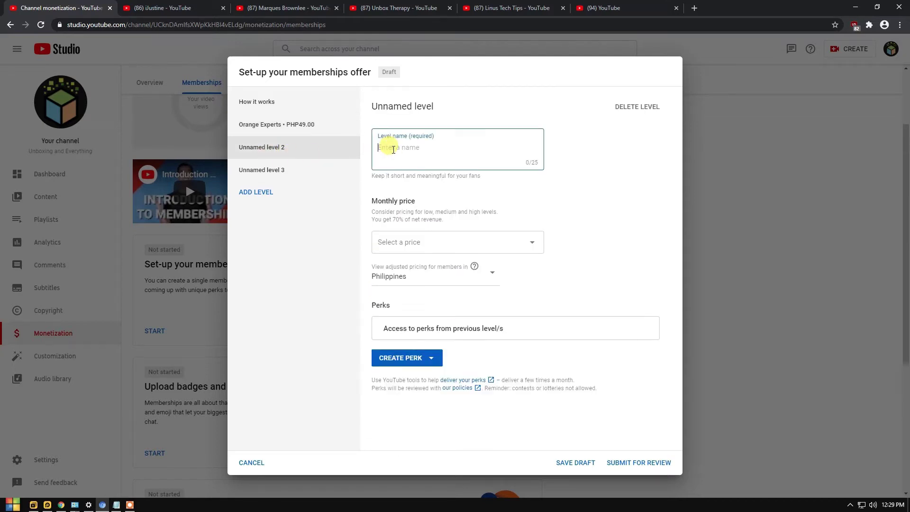
{"action": "left_click_drag", "start_coordinate": [443, 108], "coordinate": [387, 118]}
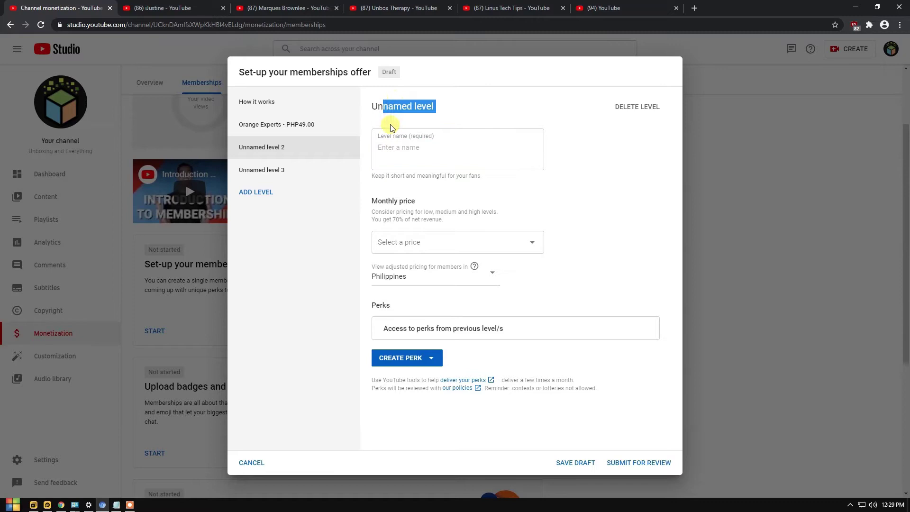
{"action": "left_click", "coordinate": [403, 143]}
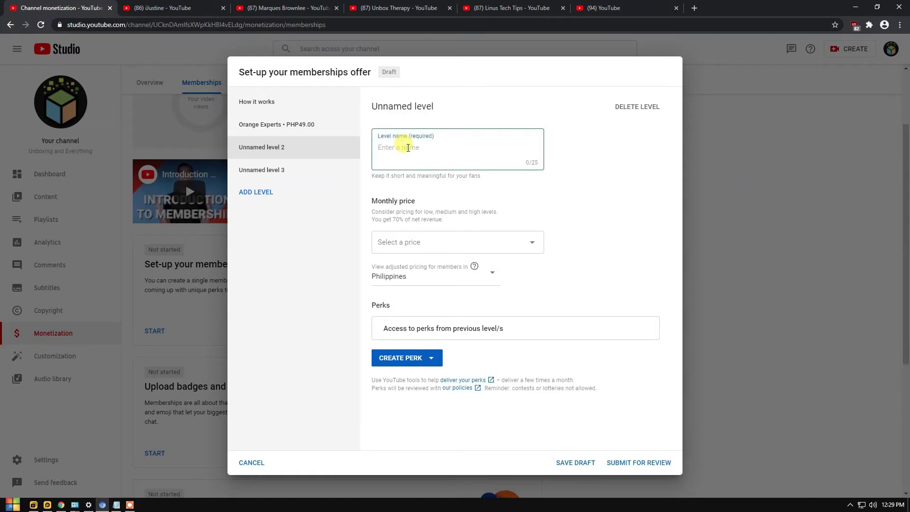
{"action": "type", "text": "B"}
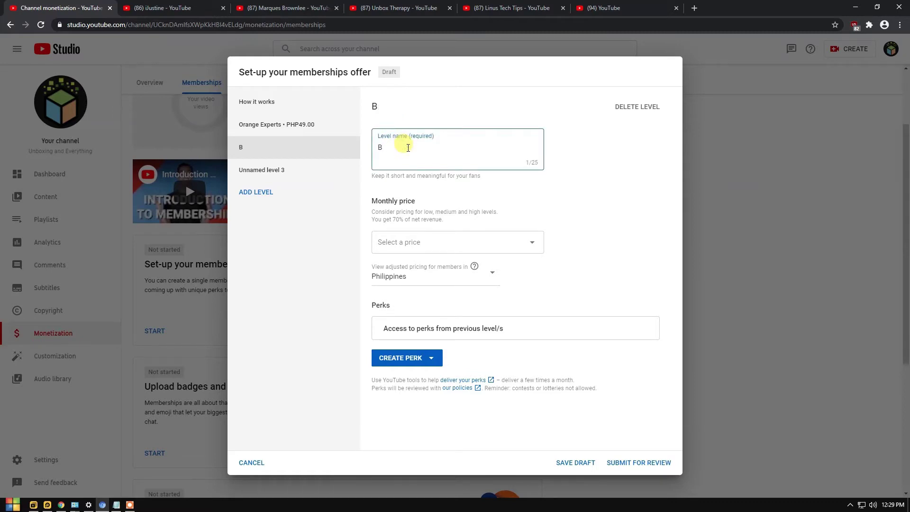
{"action": "key", "text": "BackSpace"}
{"action": "type", "text": "Green "}
{"action": "type", "text": "Masters"}
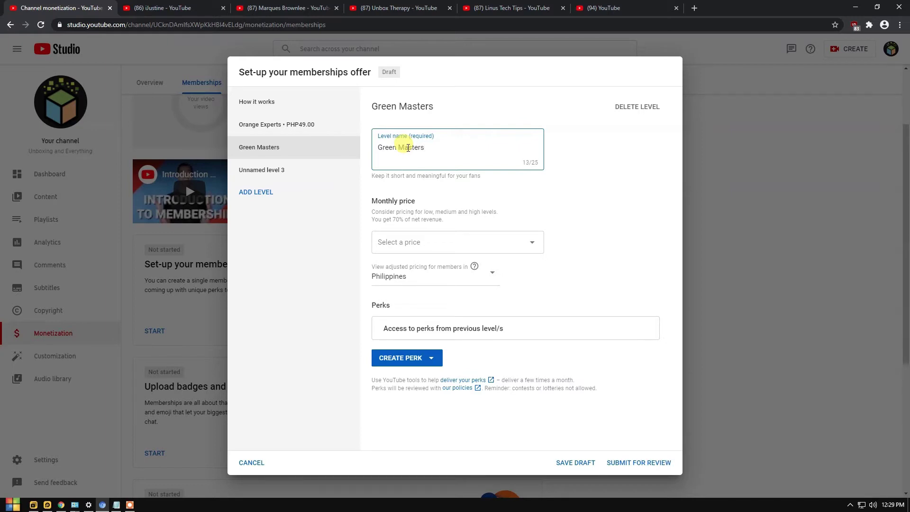
- Price Green Masters at PHP199.00 per month and add a custom perk
{"action": "left_click", "coordinate": [413, 241]}
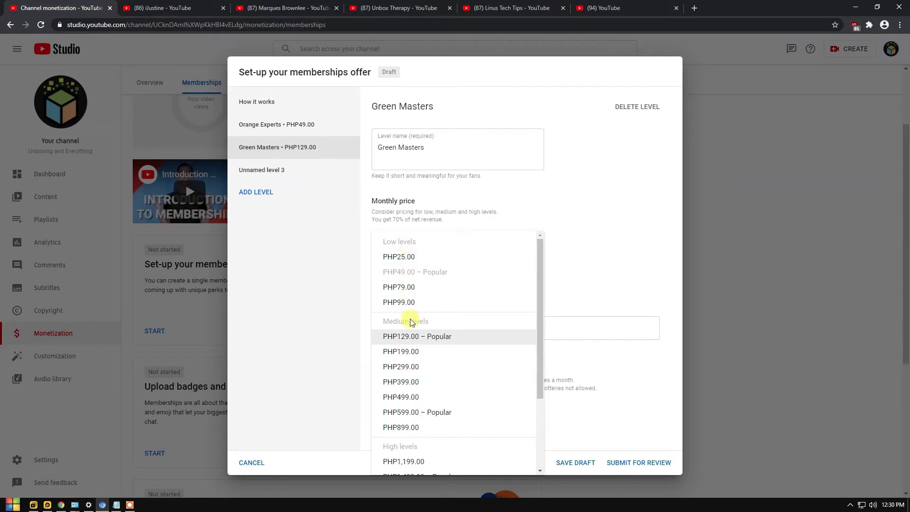
{"action": "left_click", "coordinate": [406, 351]}
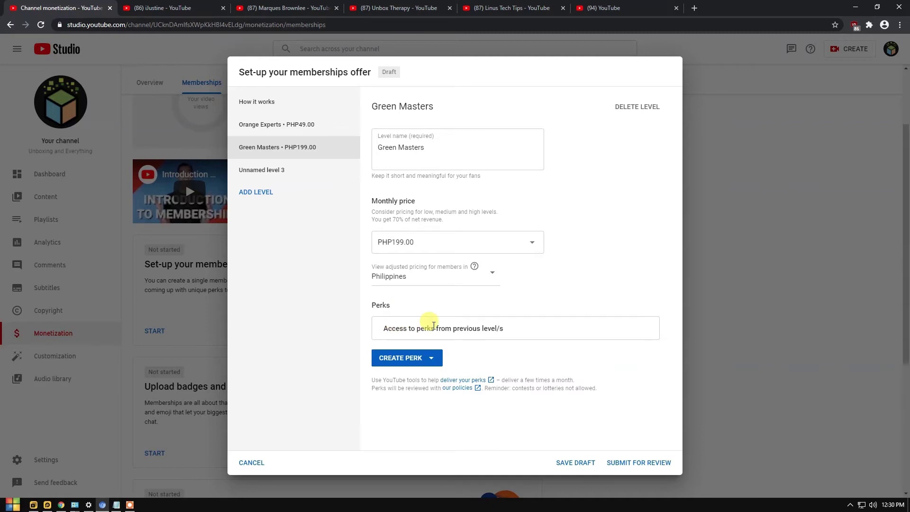
{"action": "left_click", "coordinate": [416, 359]}
{"action": "left_click", "coordinate": [409, 58]}
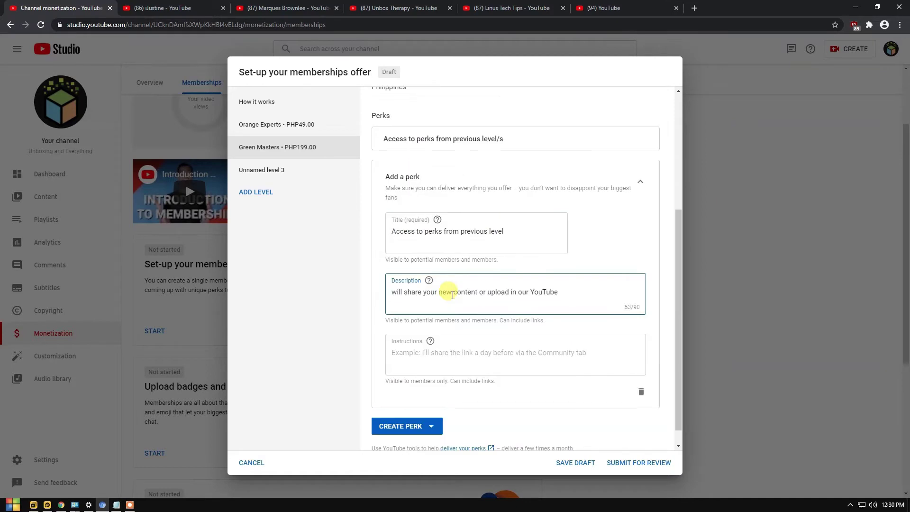
{"action": "type", "text": "annel"}
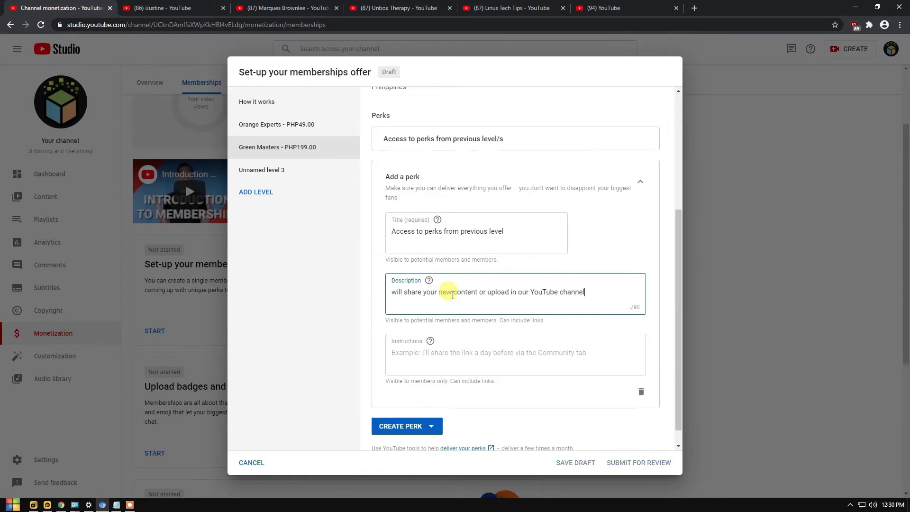
{"action": "scroll", "coordinate": [459, 335], "scroll_direction": "down", "scroll_amount": 1}
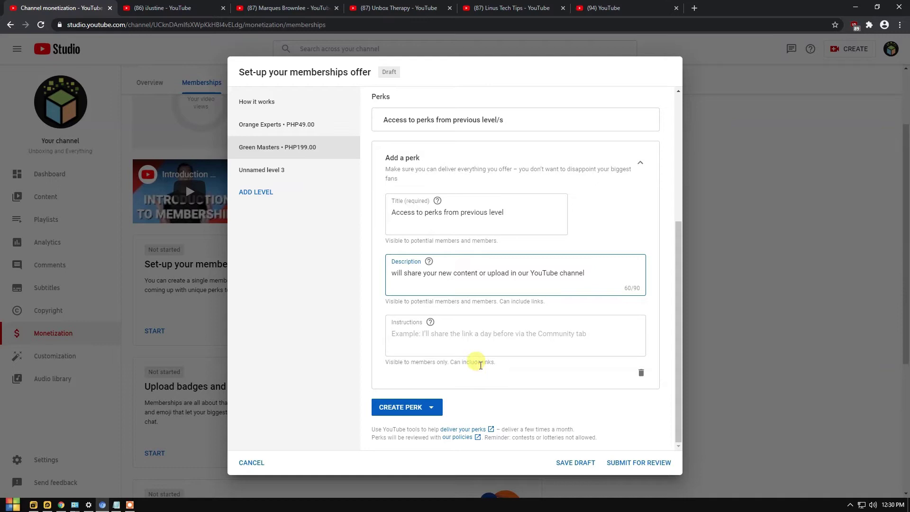
- Name the third level 'Blue Visionaries' and price it at PHP599.00 – Popular
{"action": "left_click", "coordinate": [276, 175]}
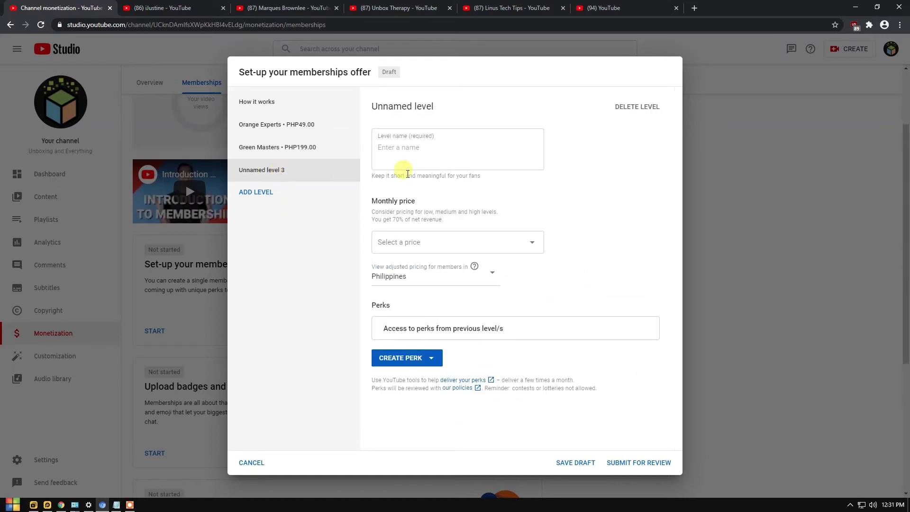
{"action": "left_click", "coordinate": [409, 149]}
{"action": "type", "text": "Blue V"}
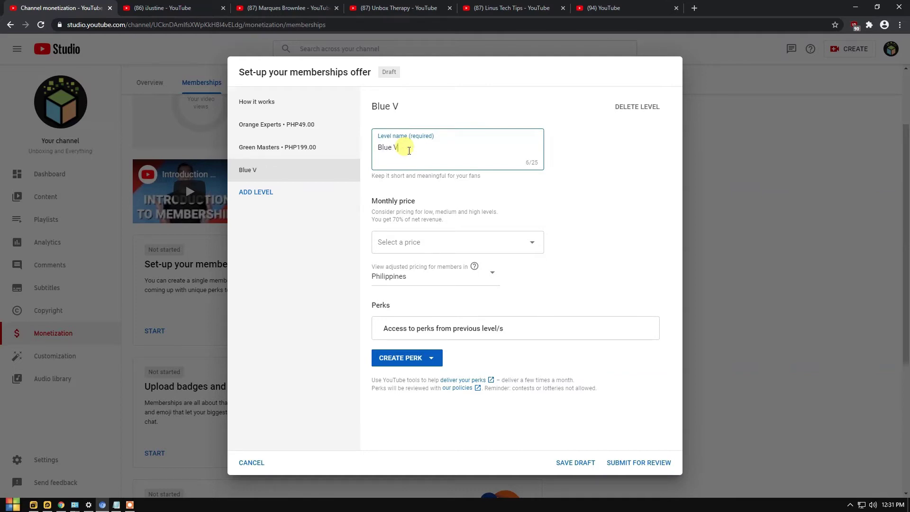
{"action": "type", "text": "isio"}
{"action": "type", "text": "naries"}
{"action": "left_click", "coordinate": [413, 242]}
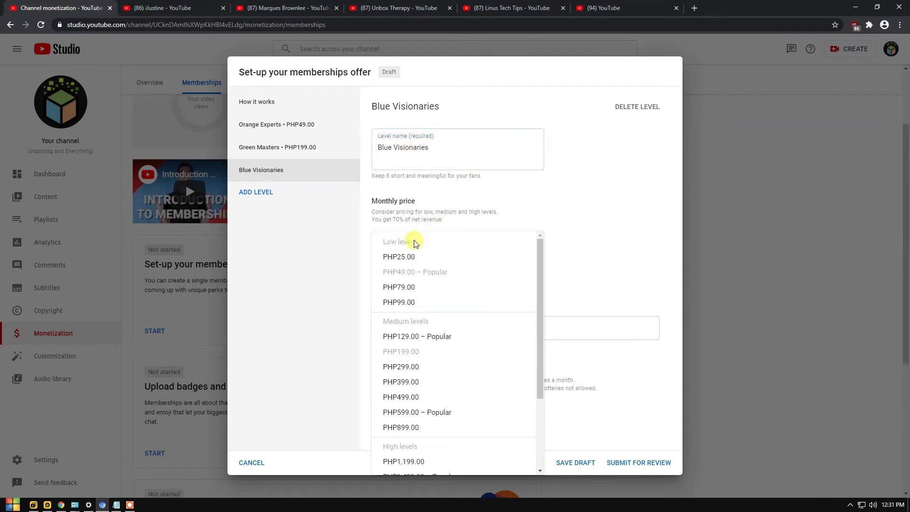
{"action": "scroll", "coordinate": [501, 305], "scroll_direction": "down", "scroll_amount": 1}
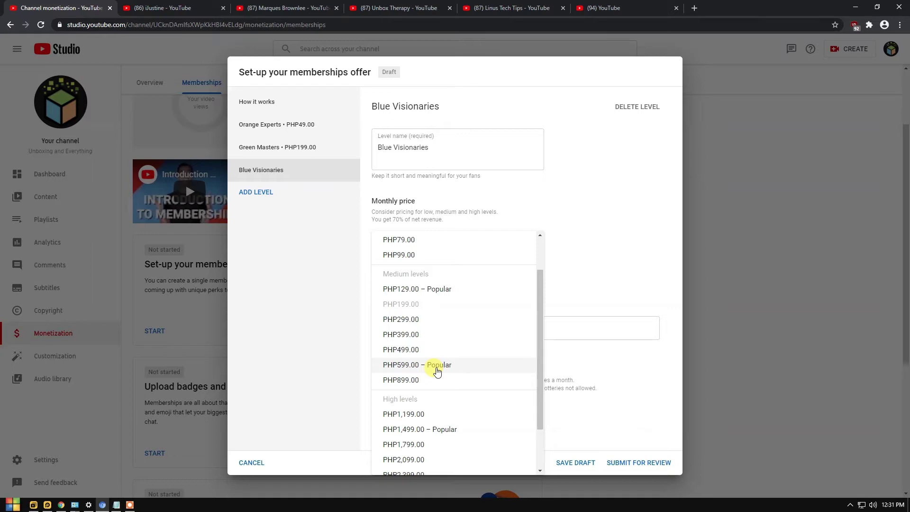
{"action": "left_click", "coordinate": [437, 370]}
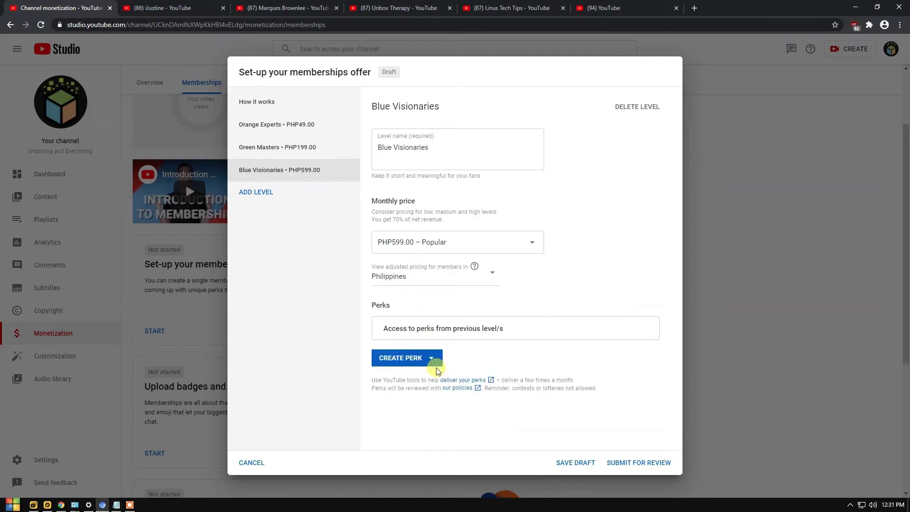
{"action": "left_click", "coordinate": [404, 357]}
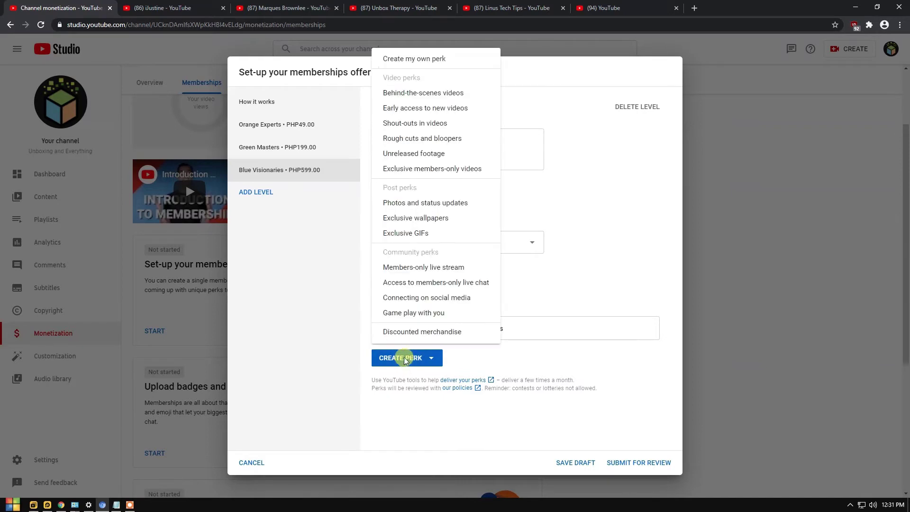
- Add a Blue Visionaries perk about sharing new content on social media, then save the draft
{"action": "left_click", "coordinate": [406, 64]}
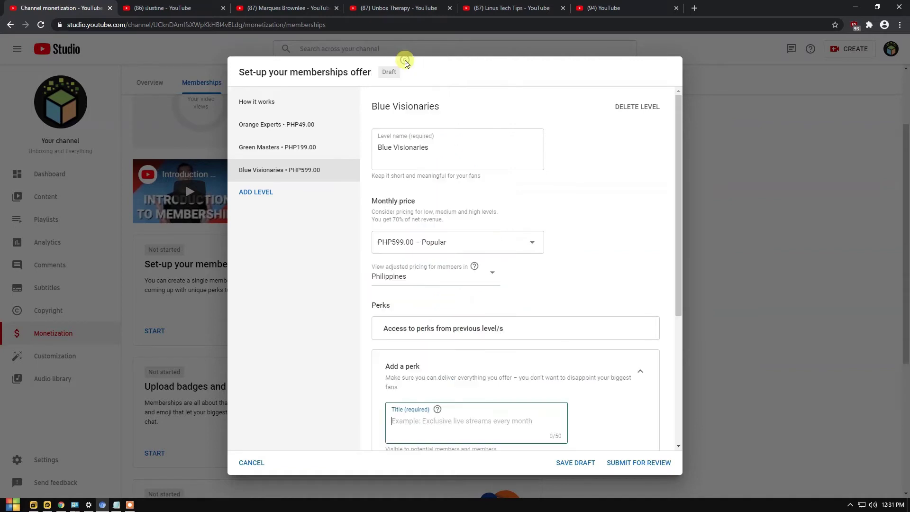
{"action": "scroll", "coordinate": [450, 278], "scroll_direction": "down", "scroll_amount": 2}
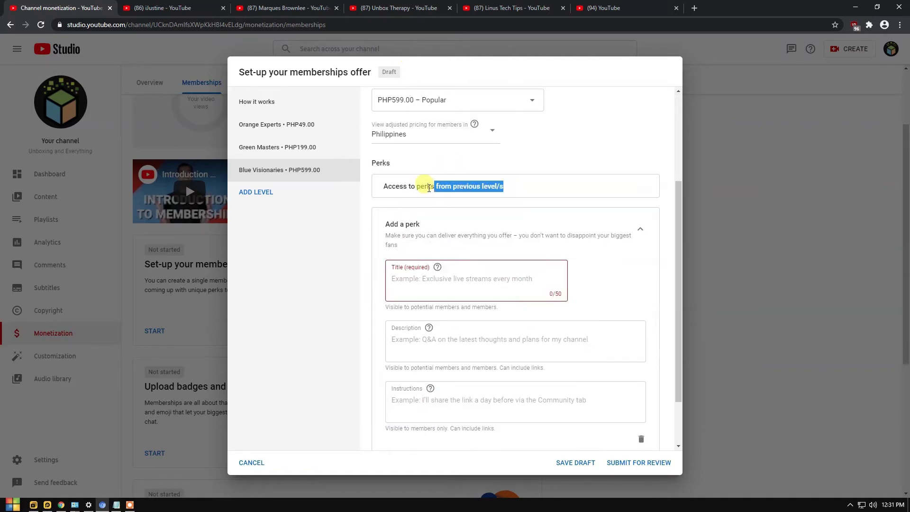
{"action": "left_click_drag", "start_coordinate": [519, 190], "coordinate": [379, 186]}
{"action": "left_click", "coordinate": [419, 281]}
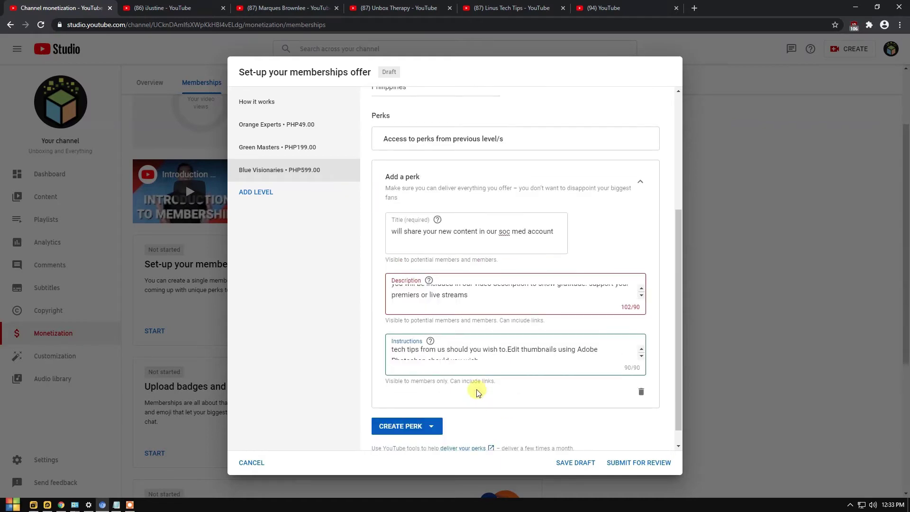
{"action": "scroll", "coordinate": [474, 390], "scroll_direction": "down", "scroll_amount": 1}
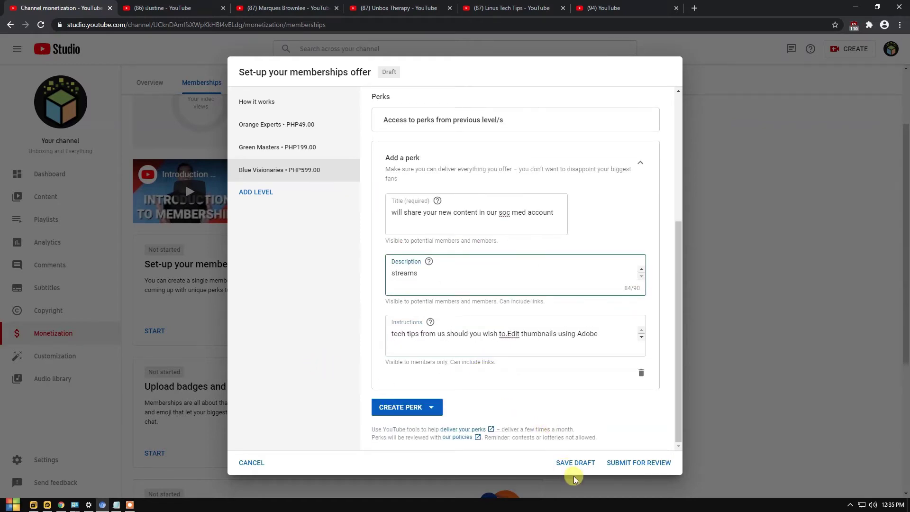
{"action": "left_click", "coordinate": [573, 463]}
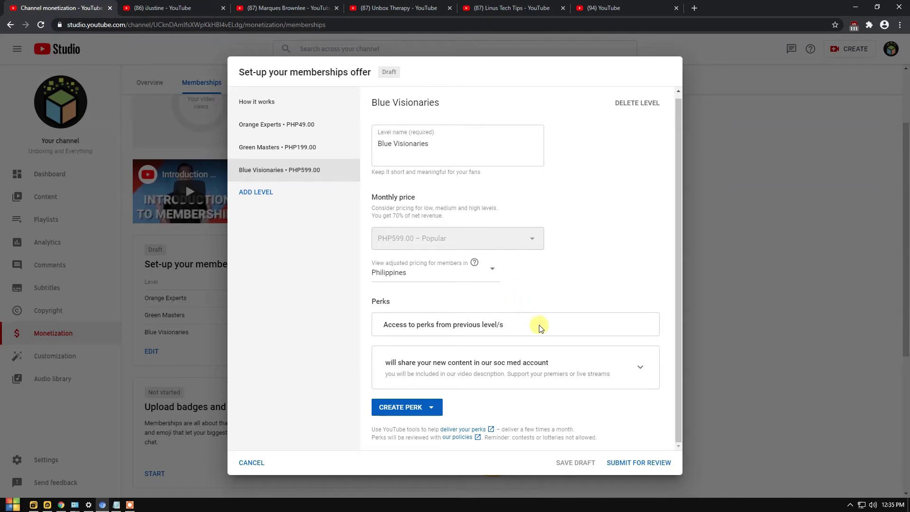
- Open the offer summary and review the three levels' perks
{"action": "left_click", "coordinate": [637, 462]}
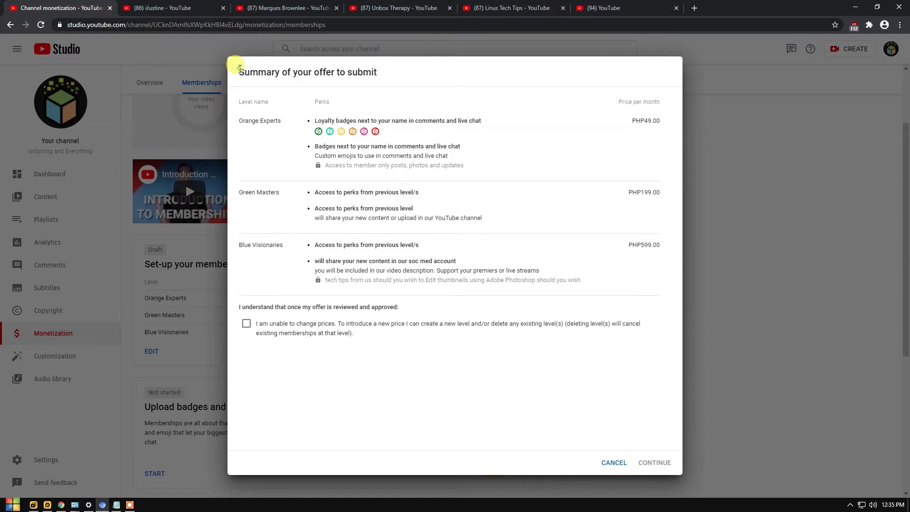
{"action": "left_click_drag", "start_coordinate": [237, 71], "coordinate": [390, 77]}
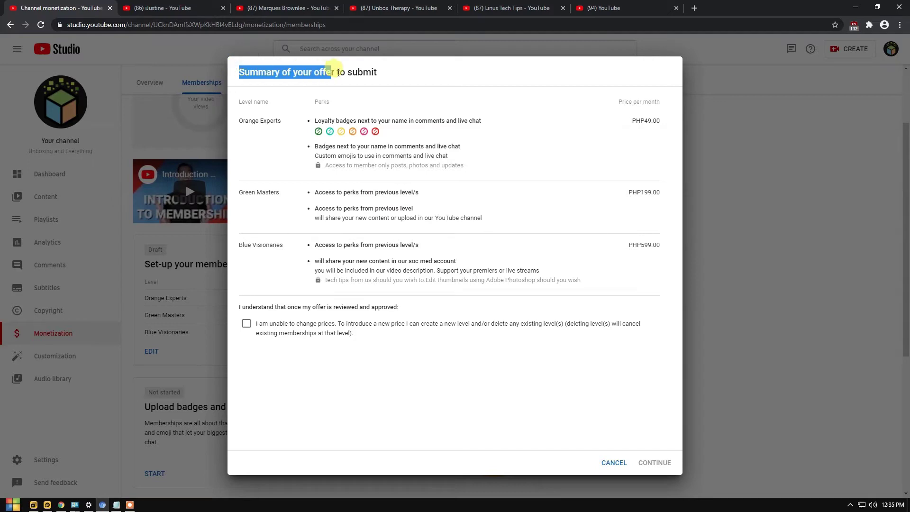
{"action": "left_click", "coordinate": [299, 149]}
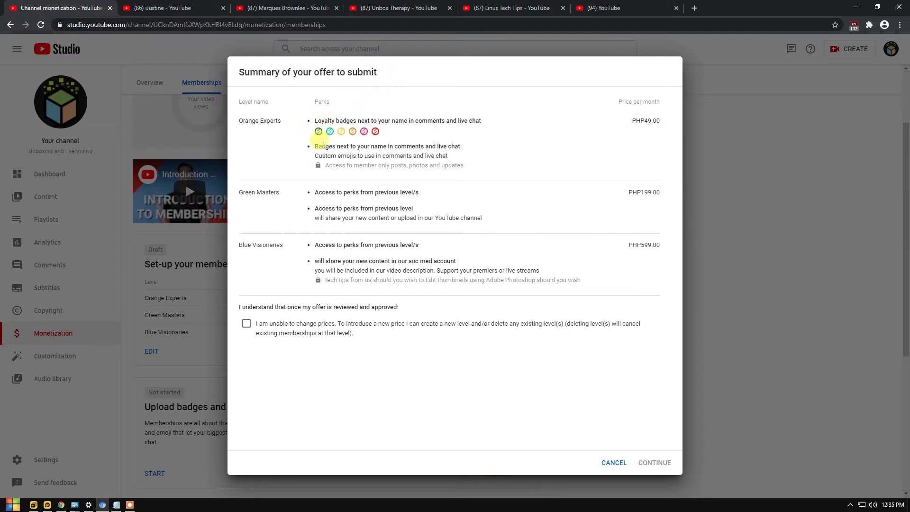
{"action": "left_click_drag", "start_coordinate": [320, 145], "coordinate": [457, 148]}
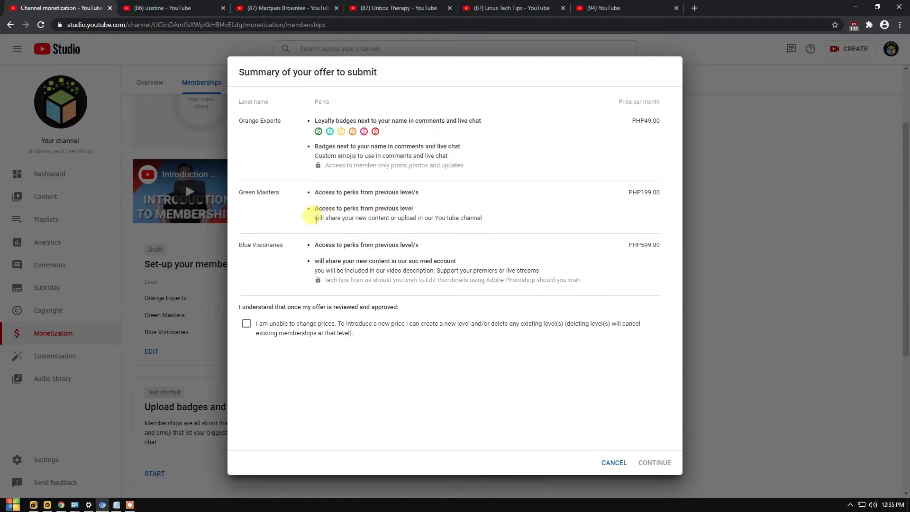
{"action": "left_click_drag", "start_coordinate": [315, 210], "coordinate": [387, 214]}
{"action": "left_click", "coordinate": [444, 211]}
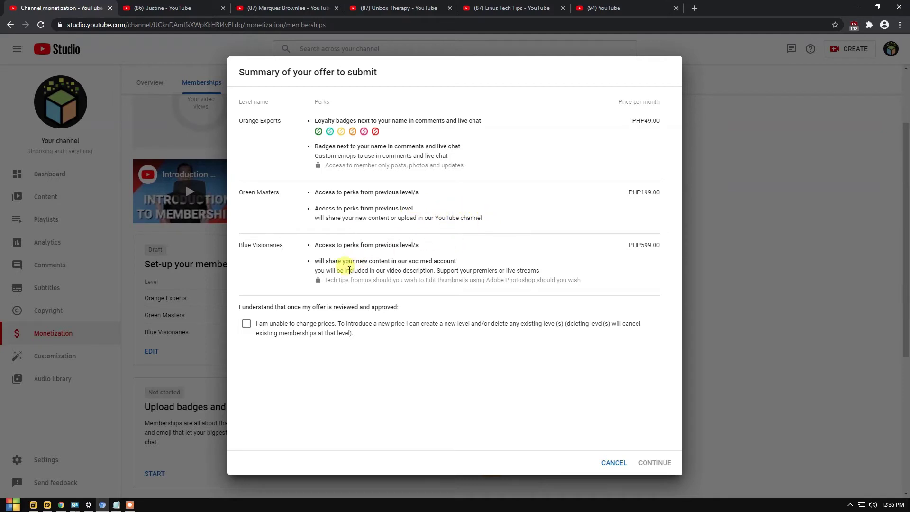
{"action": "left_click_drag", "start_coordinate": [321, 271], "coordinate": [517, 264]}
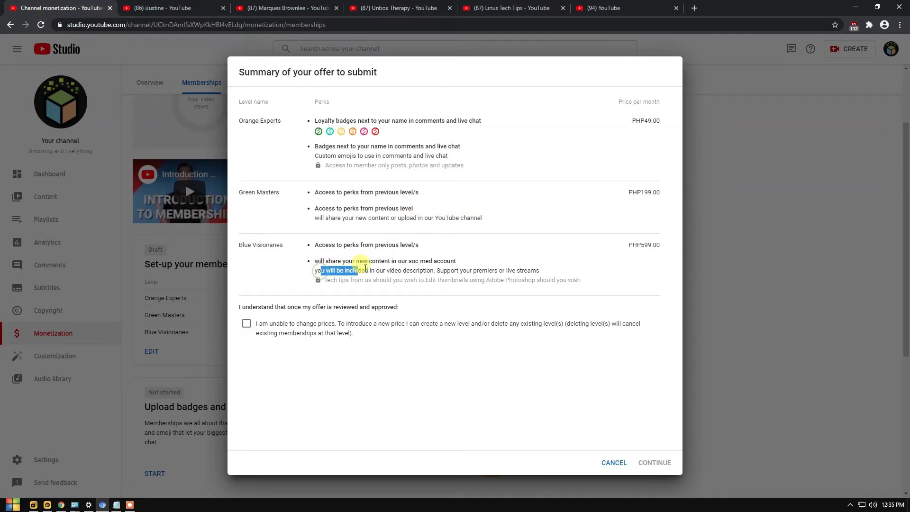
{"action": "left_click", "coordinate": [545, 271]}
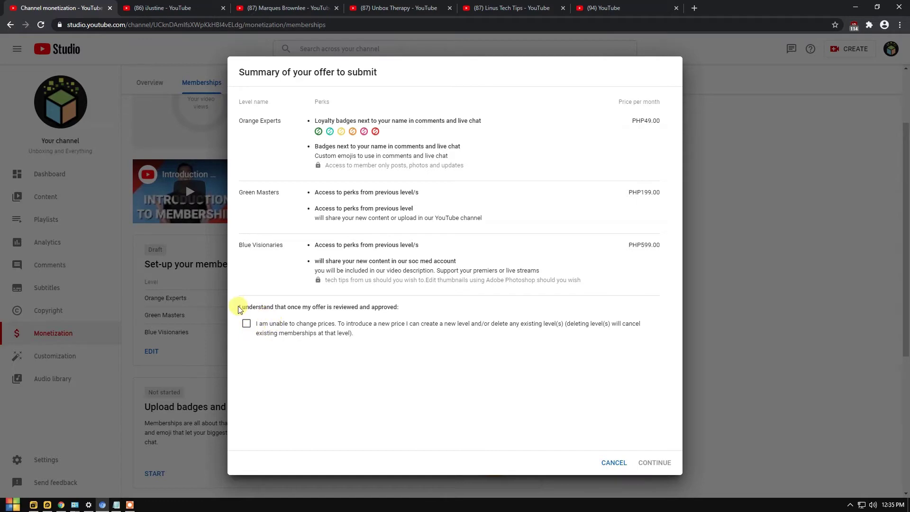
- Tick the 'I am unable to change prices' acknowledgement
{"action": "left_click_drag", "start_coordinate": [240, 309], "coordinate": [273, 307]}
{"action": "left_click", "coordinate": [298, 307]}
{"action": "mouse_move", "coordinate": [402, 307]}
{"action": "left_mouse_down"}
{"action": "mouse_move", "coordinate": [241, 311]}
{"action": "mouse_move", "coordinate": [338, 324]}
{"action": "mouse_move", "coordinate": [597, 328]}
{"action": "left_mouse_up"}
{"action": "left_click", "coordinate": [388, 325]}
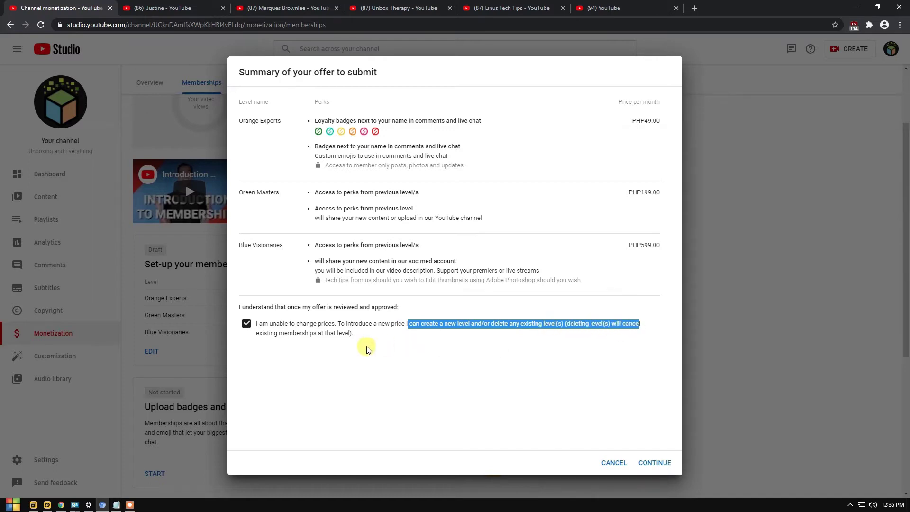
{"action": "left_click", "coordinate": [275, 334]}
{"action": "left_click_drag", "start_coordinate": [256, 333], "coordinate": [354, 334]}
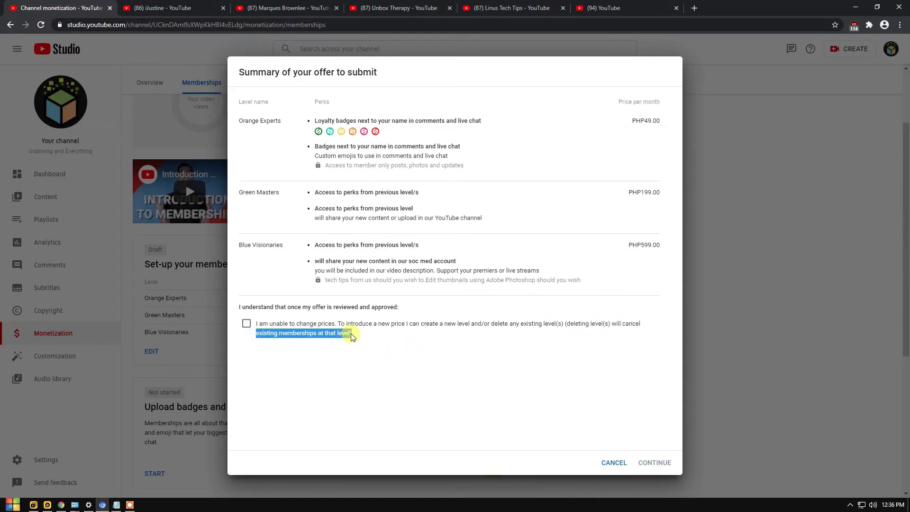
{"action": "left_click", "coordinate": [353, 333]}
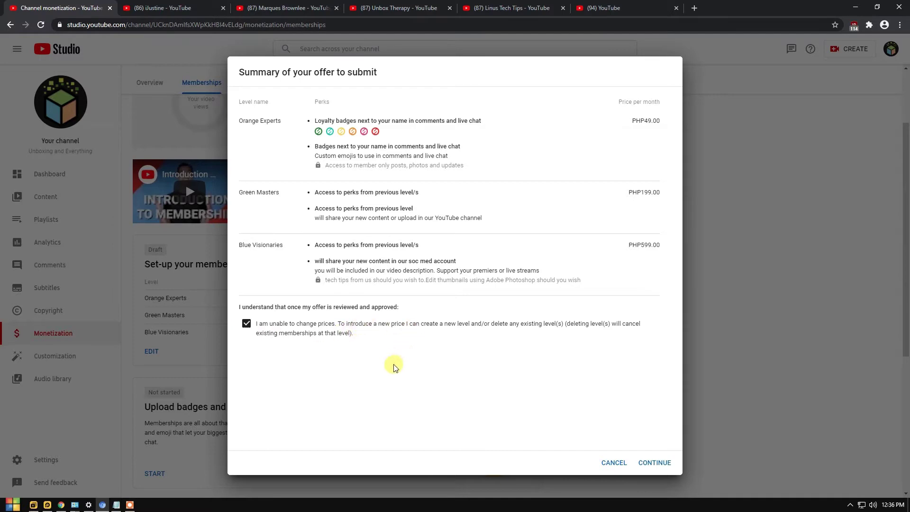
- Continue to 'Next step: review process' and read its notes on perk review
{"action": "left_click", "coordinate": [651, 461]}
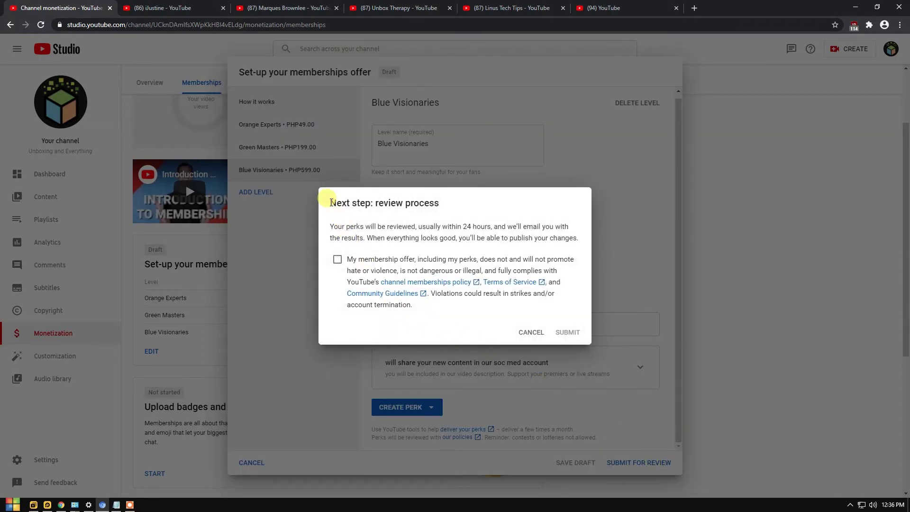
{"action": "left_click_drag", "start_coordinate": [327, 202], "coordinate": [441, 211]}
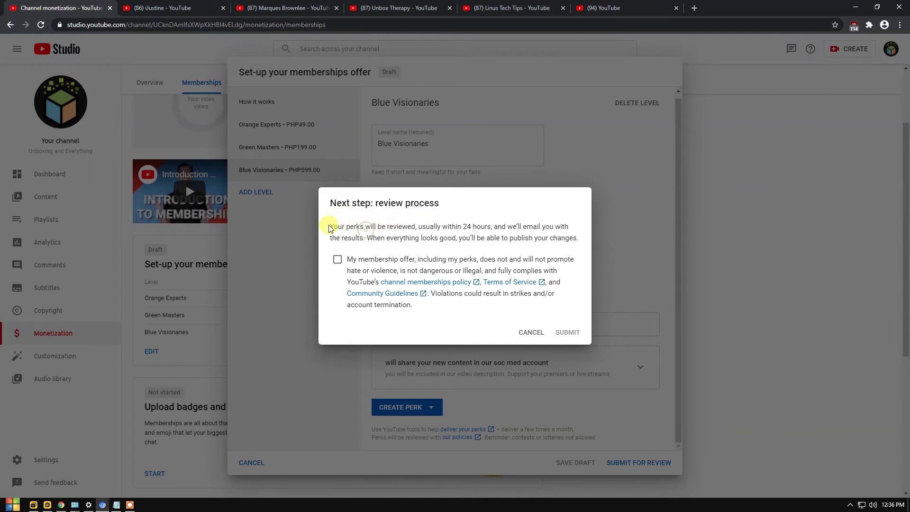
{"action": "left_click_drag", "start_coordinate": [329, 226], "coordinate": [417, 226]}
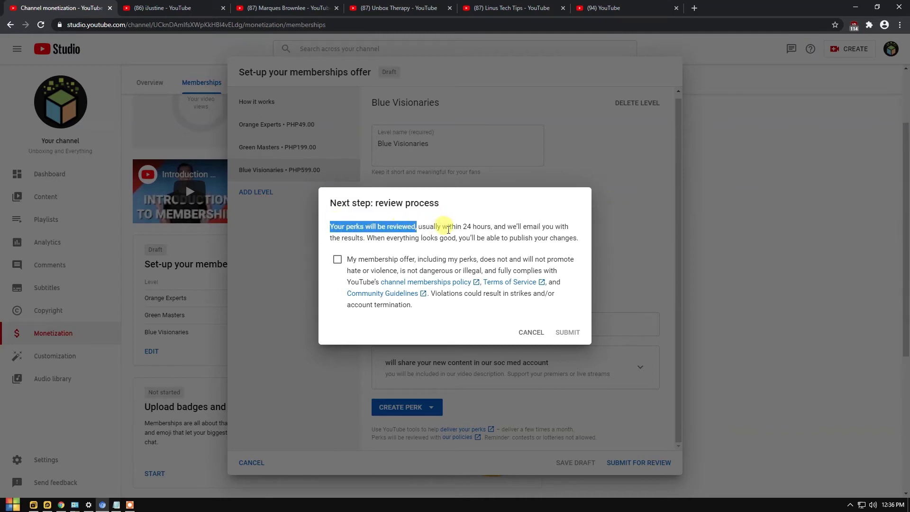
{"action": "left_click", "coordinate": [420, 226]}
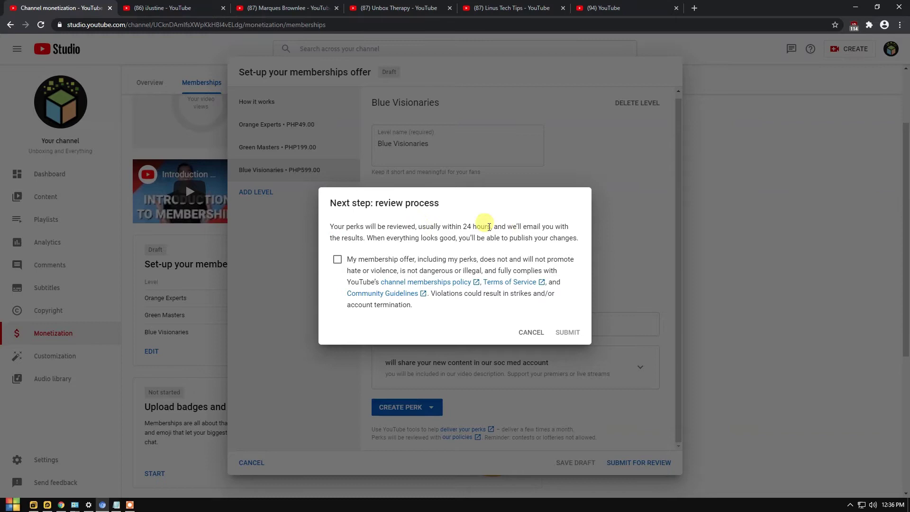
{"action": "left_click_drag", "start_coordinate": [367, 238], "coordinate": [578, 242]}
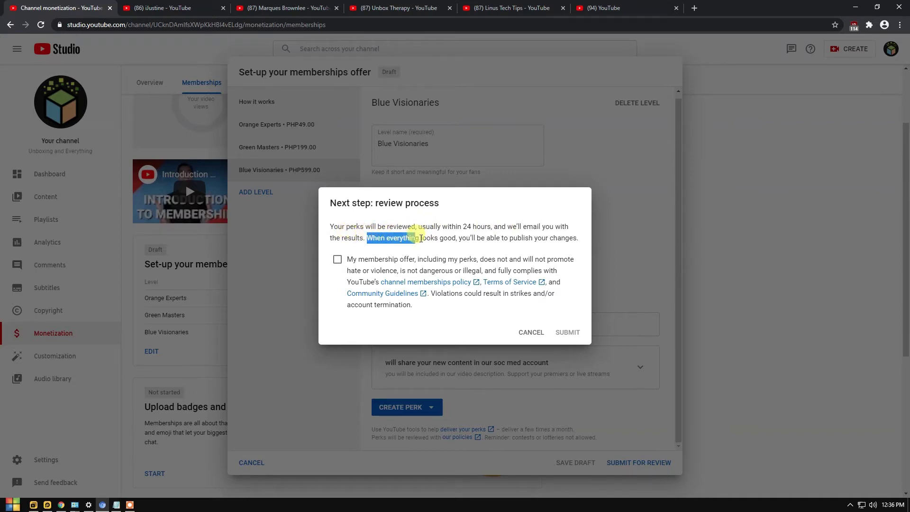
- Agree the offer follows membership policies and submit it for review
{"action": "left_click", "coordinate": [351, 261]}
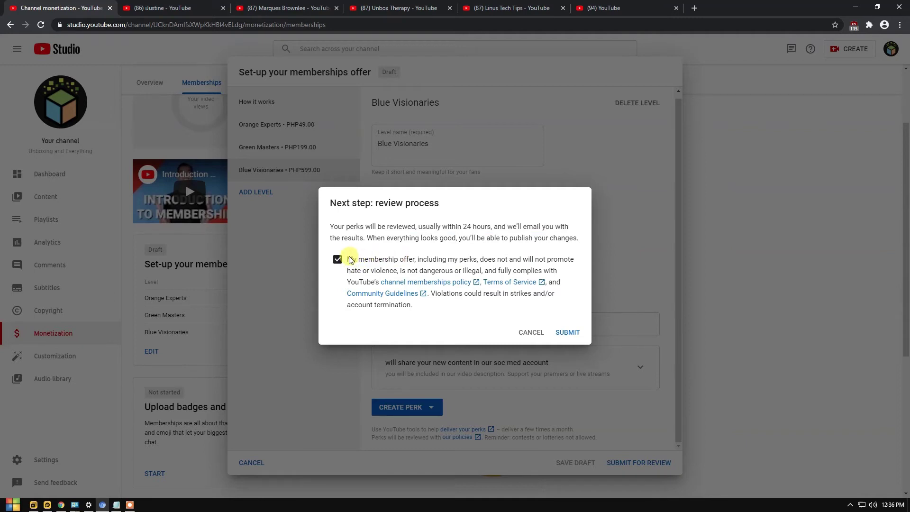
{"action": "left_click_drag", "start_coordinate": [348, 259], "coordinate": [550, 262]}
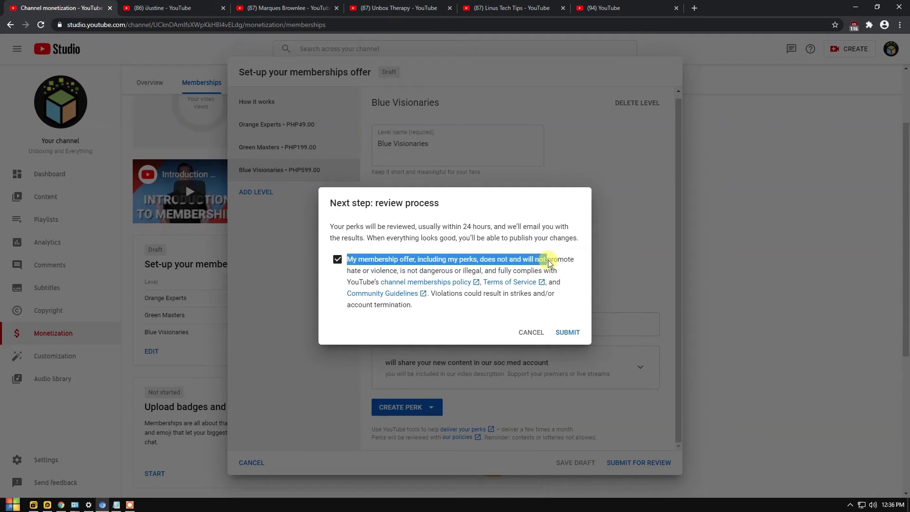
{"action": "left_click", "coordinate": [497, 310]}
{"action": "left_click", "coordinate": [565, 334]}
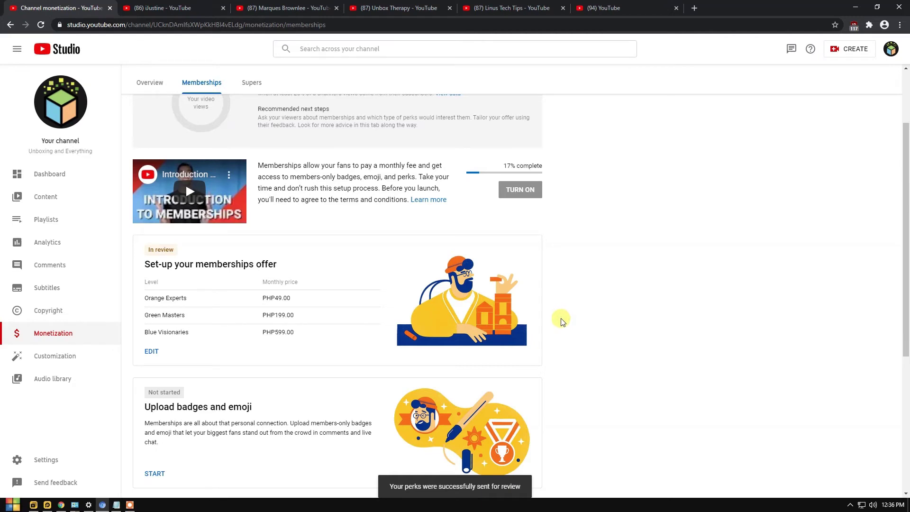
{"action": "scroll", "coordinate": [560, 322], "scroll_direction": "down", "scroll_amount": 1}
{"action": "scroll", "coordinate": [561, 321], "scroll_direction": "down", "scroll_amount": 2}
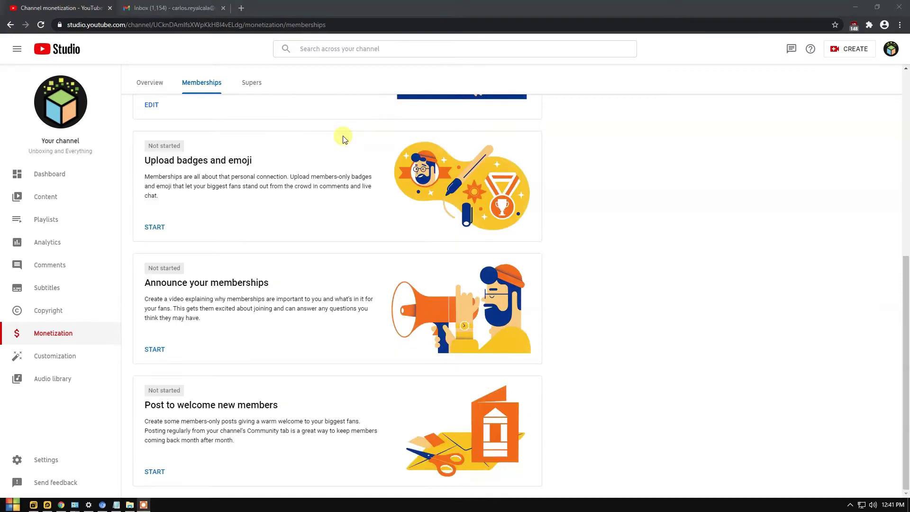
- Read the 'Your perks are in review' email in Gmail
{"action": "left_click", "coordinate": [183, 13]}
{"action": "scroll", "coordinate": [291, 228], "scroll_direction": "down", "scroll_amount": 1}
{"action": "scroll", "coordinate": [291, 213], "scroll_direction": "up", "scroll_amount": 1}
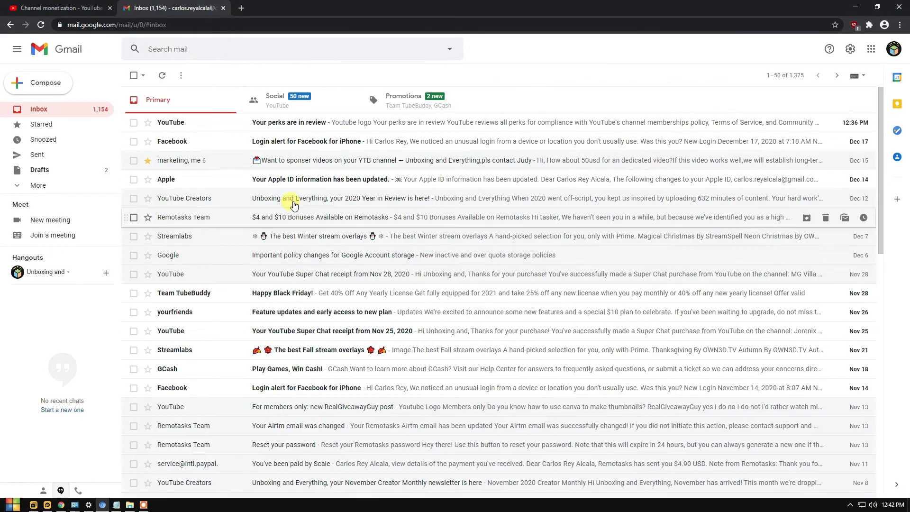
{"action": "left_click", "coordinate": [277, 126]}
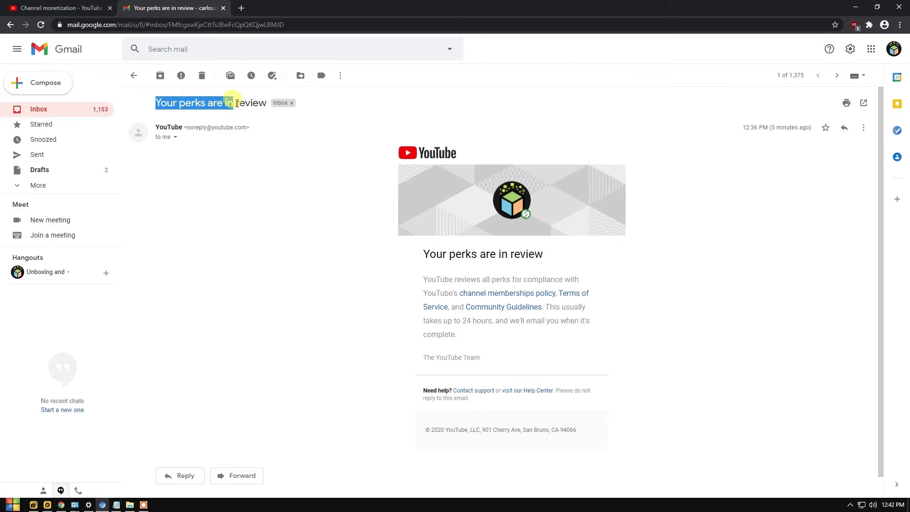
{"action": "left_click_drag", "start_coordinate": [236, 103], "coordinate": [262, 104]}
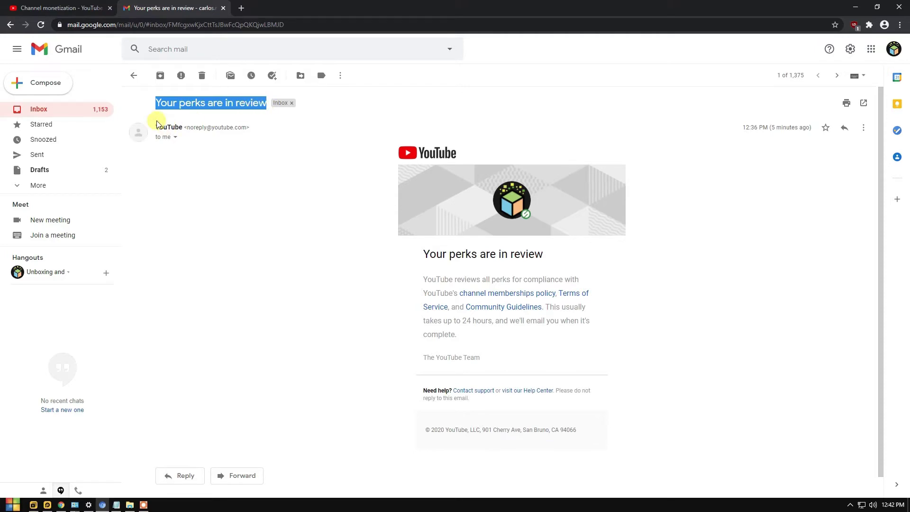
{"action": "left_click_drag", "start_coordinate": [153, 128], "coordinate": [245, 137]}
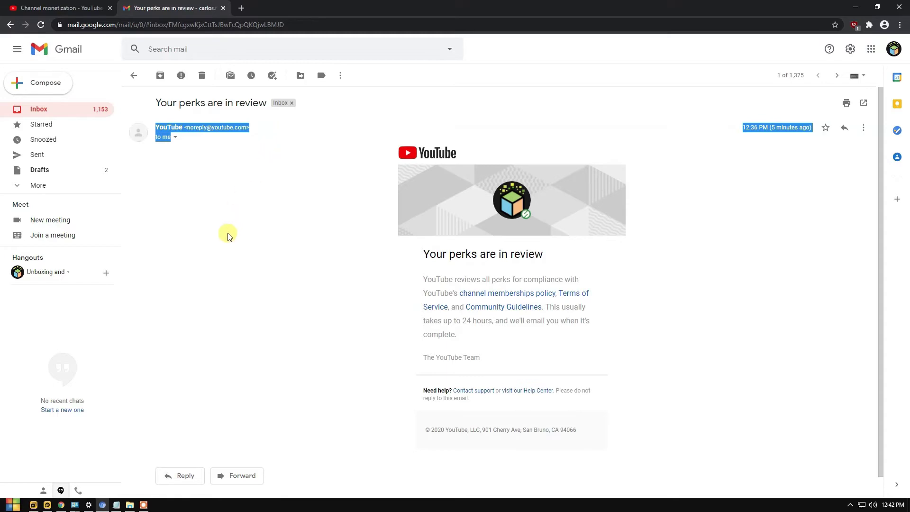
{"action": "left_click", "coordinate": [261, 245]}
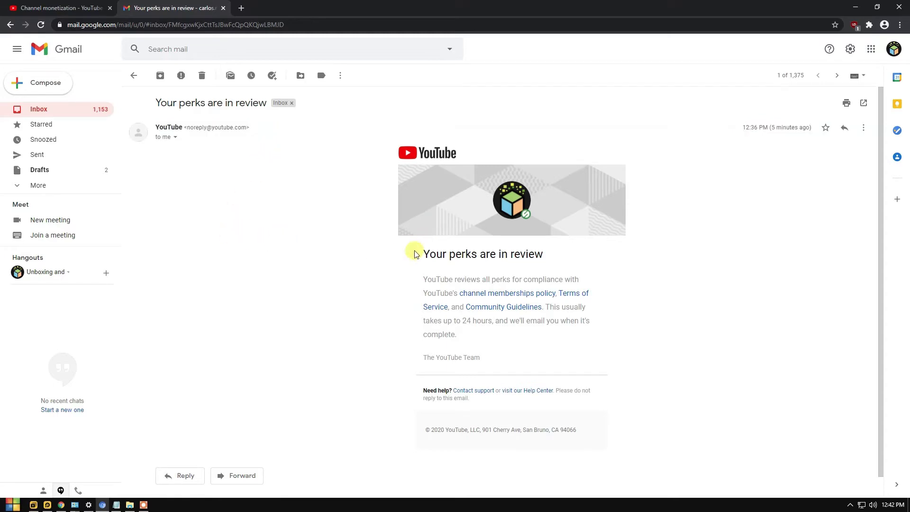
{"action": "left_click_drag", "start_coordinate": [416, 254], "coordinate": [545, 257]}
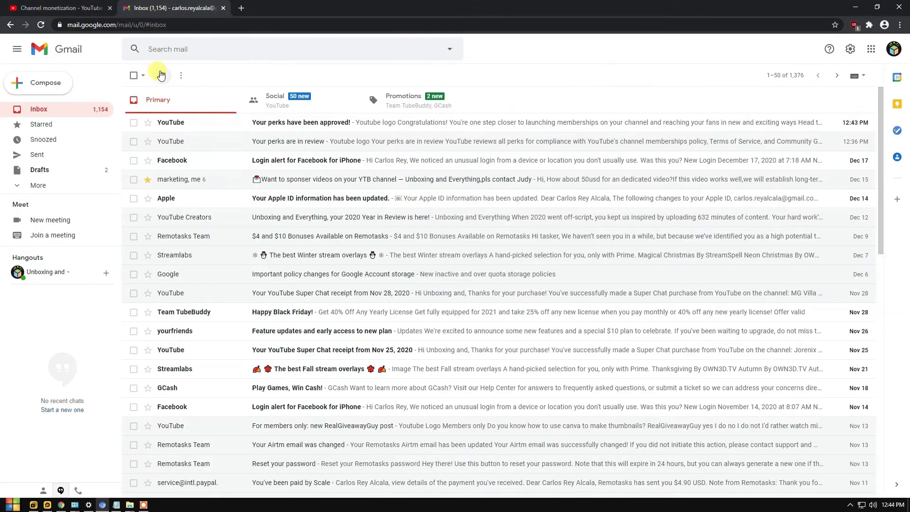
- Refresh Gmail, open the 'Your perks have been approved!' email and highlight its subject, sender and message
{"action": "left_click", "coordinate": [161, 76]}
{"action": "left_click", "coordinate": [285, 127]}
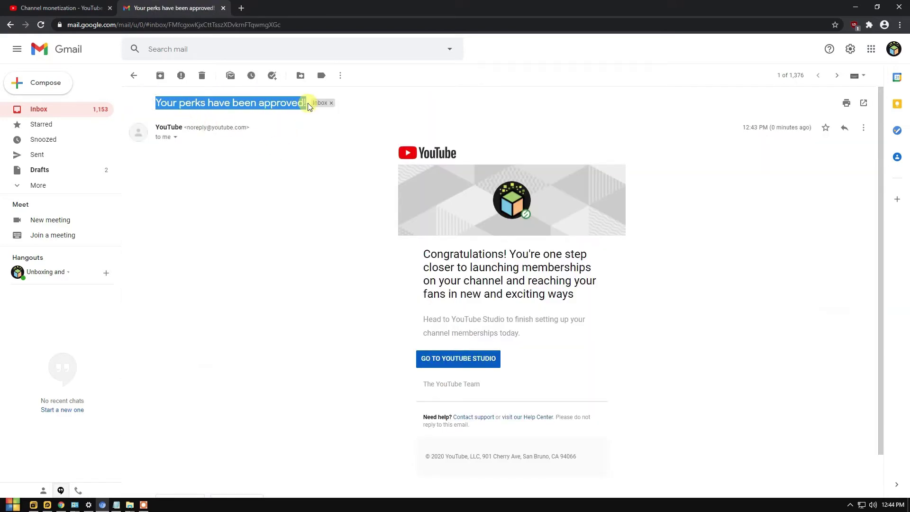
{"action": "left_click_drag", "start_coordinate": [155, 100], "coordinate": [308, 103]}
{"action": "left_click_drag", "start_coordinate": [742, 126], "coordinate": [812, 128]}
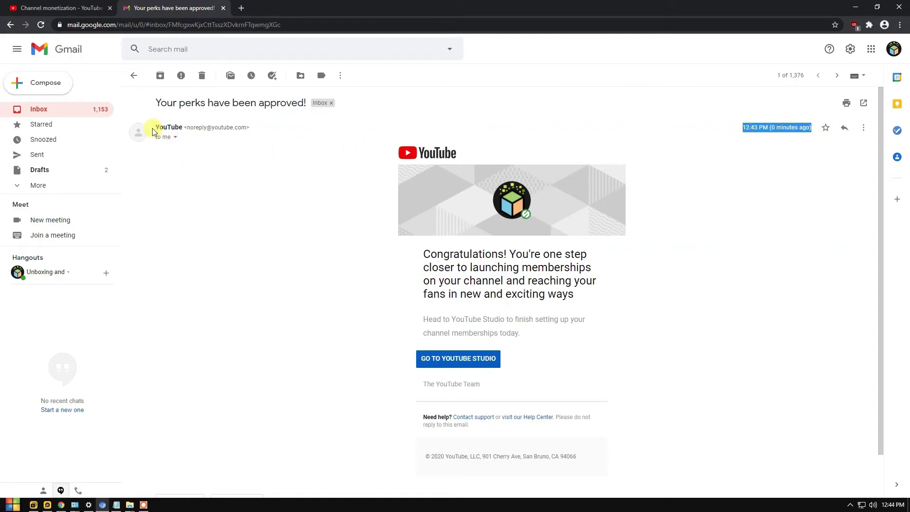
{"action": "left_click_drag", "start_coordinate": [155, 126], "coordinate": [250, 134]}
{"action": "left_click", "coordinate": [356, 232]}
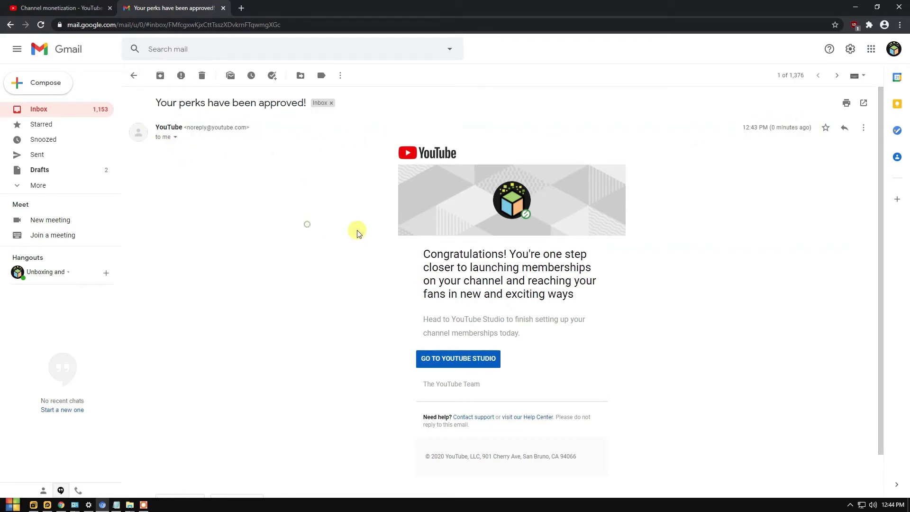
{"action": "mouse_move", "coordinate": [422, 254]}
{"action": "left_mouse_down"}
{"action": "mouse_move", "coordinate": [506, 254]}
{"action": "mouse_move", "coordinate": [593, 268]}
{"action": "mouse_move", "coordinate": [600, 298]}
{"action": "left_mouse_up"}
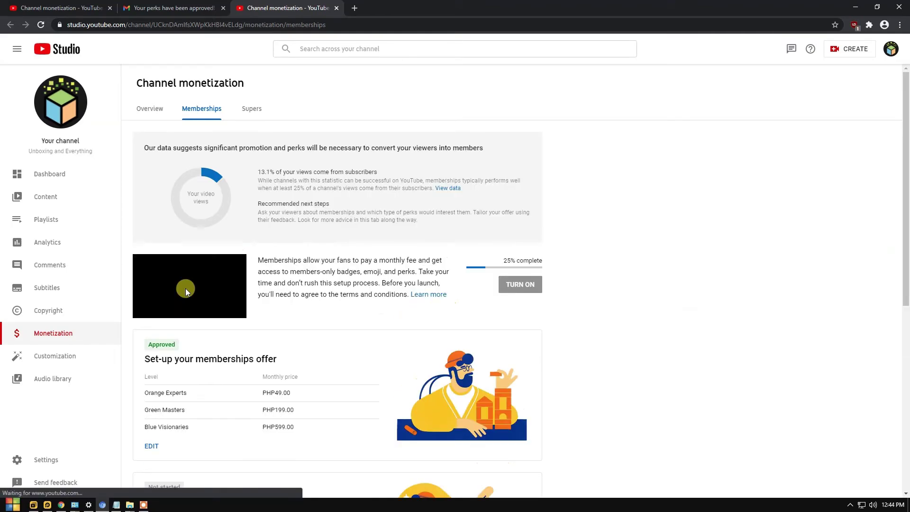
- Highlight the offer's Approved status and the Upload badges and emoji heading on the Memberships page
{"action": "left_click_drag", "start_coordinate": [142, 347], "coordinate": [182, 344]}
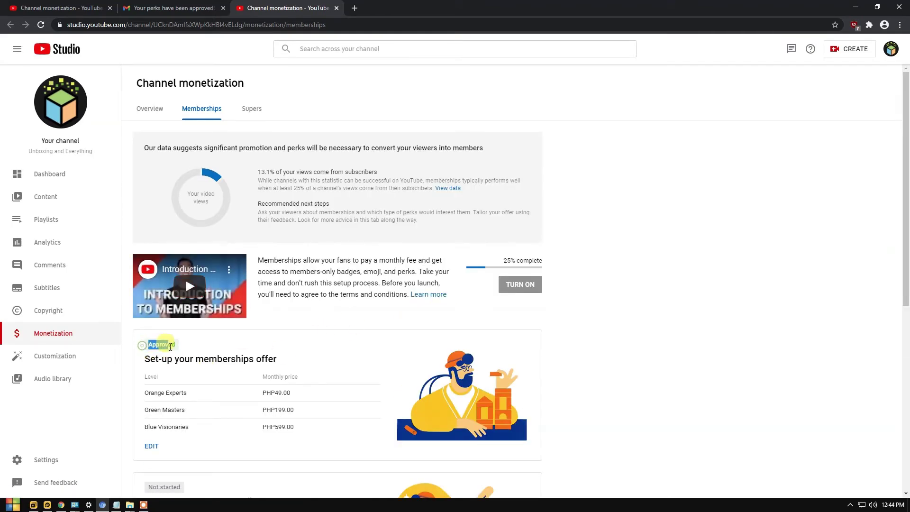
{"action": "left_click", "coordinate": [183, 346]}
{"action": "scroll", "coordinate": [186, 349], "scroll_direction": "down", "scroll_amount": 2}
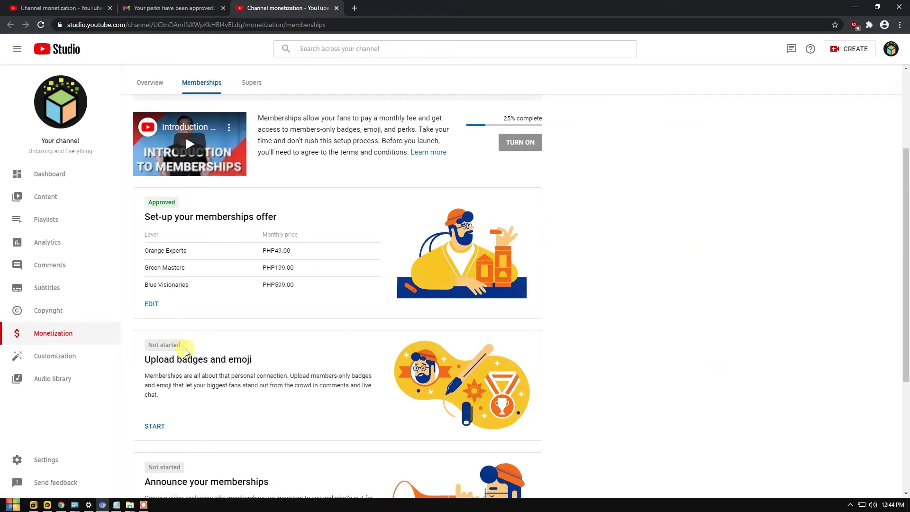
{"action": "left_click_drag", "start_coordinate": [143, 360], "coordinate": [257, 364]}
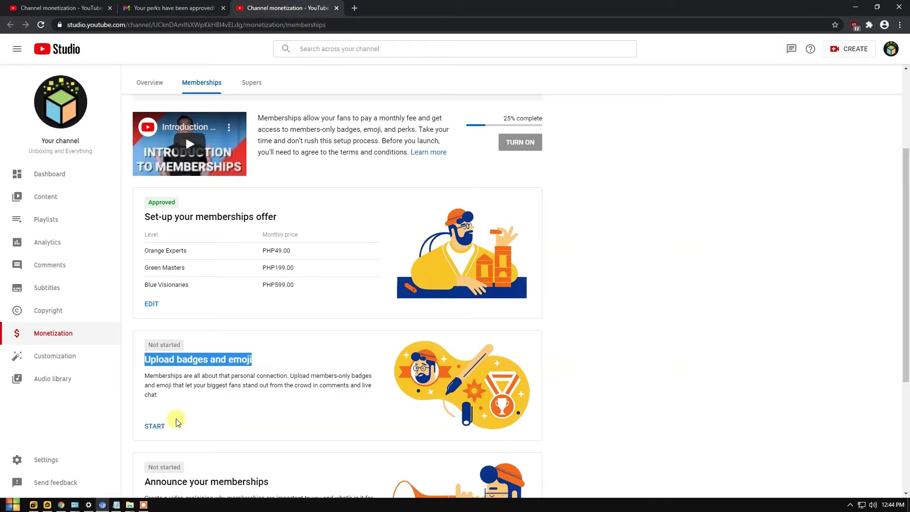
- Open the Upload badges and emoji dialog and highlight its title and member badge introduction
{"action": "left_click", "coordinate": [155, 426]}
{"action": "left_click_drag", "start_coordinate": [236, 72], "coordinate": [346, 73]}
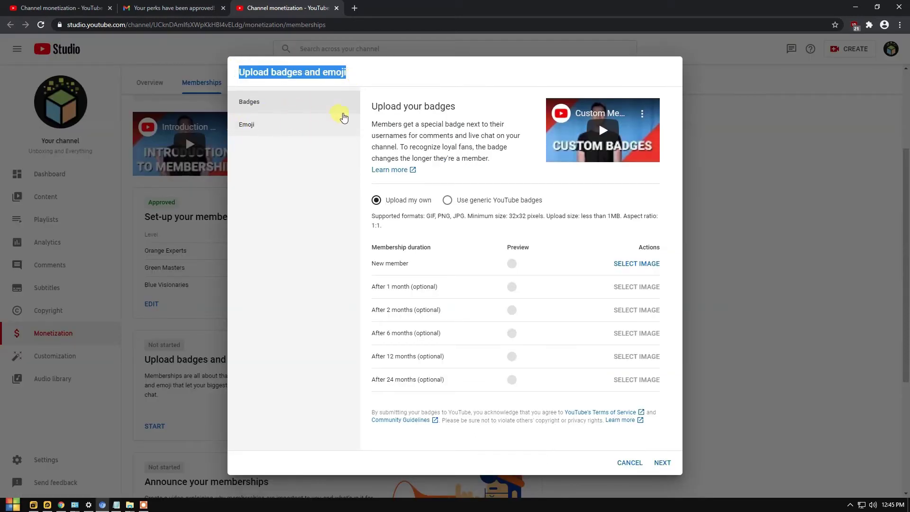
{"action": "left_click", "coordinate": [237, 101]}
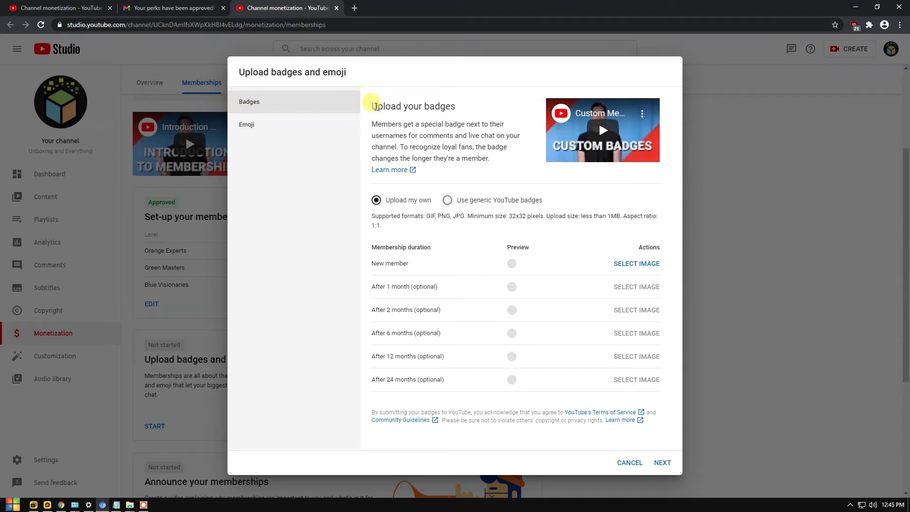
{"action": "left_click_drag", "start_coordinate": [367, 105], "coordinate": [451, 107]}
{"action": "left_click", "coordinate": [400, 108]}
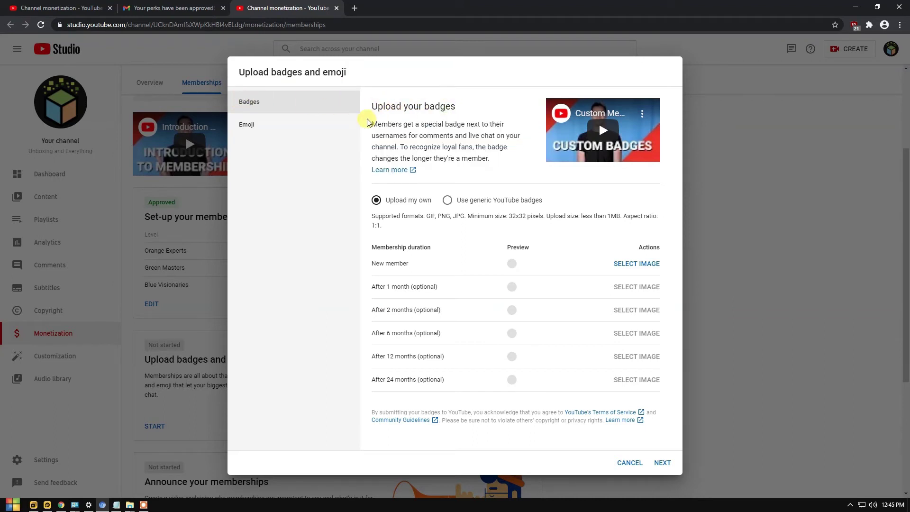
{"action": "left_click_drag", "start_coordinate": [372, 122], "coordinate": [494, 164]}
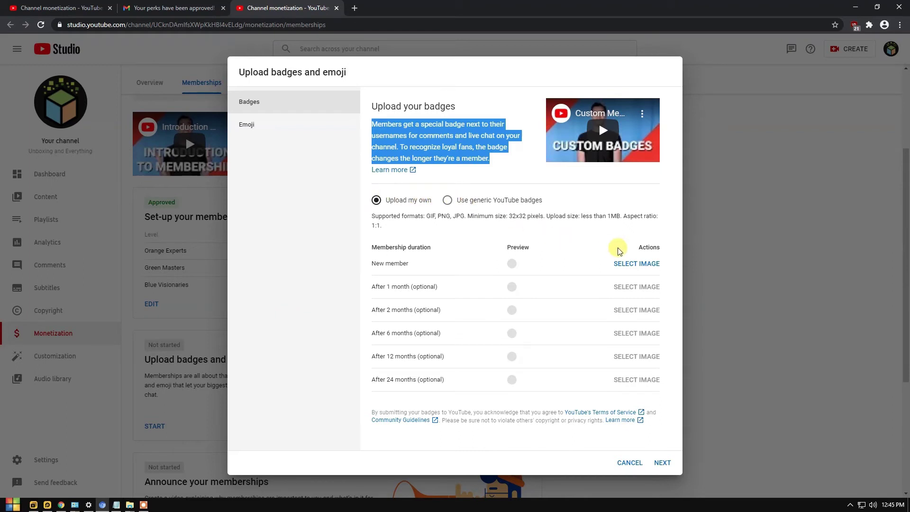
- Cancel the new-member badge image picker, try generic YouTube badges, then return to custom badges
{"action": "left_click", "coordinate": [631, 264]}
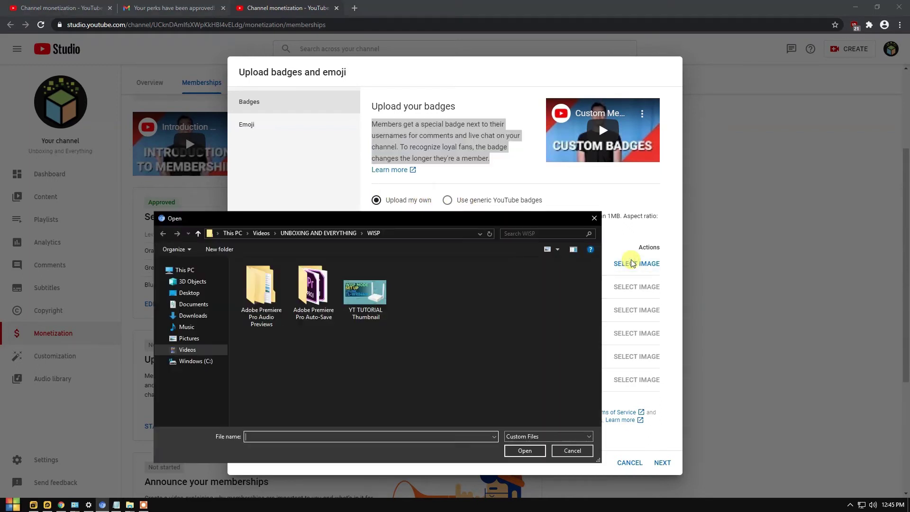
{"action": "left_click", "coordinate": [574, 451]}
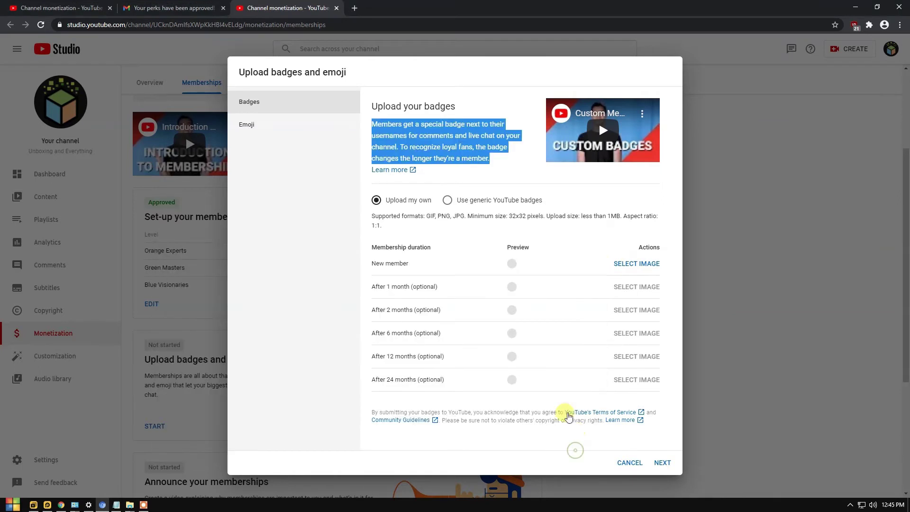
{"action": "left_click", "coordinate": [448, 201]}
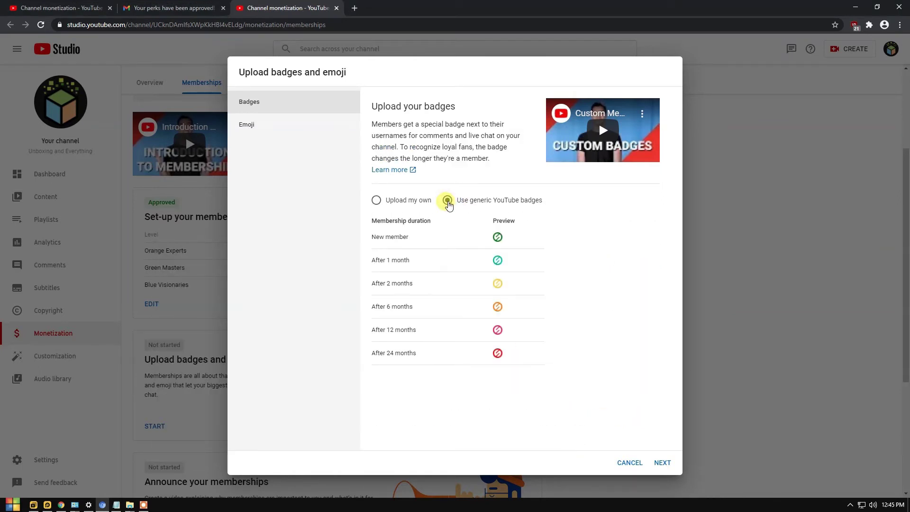
{"action": "left_click_drag", "start_coordinate": [367, 222], "coordinate": [500, 370]}
{"action": "left_click", "coordinate": [491, 380]}
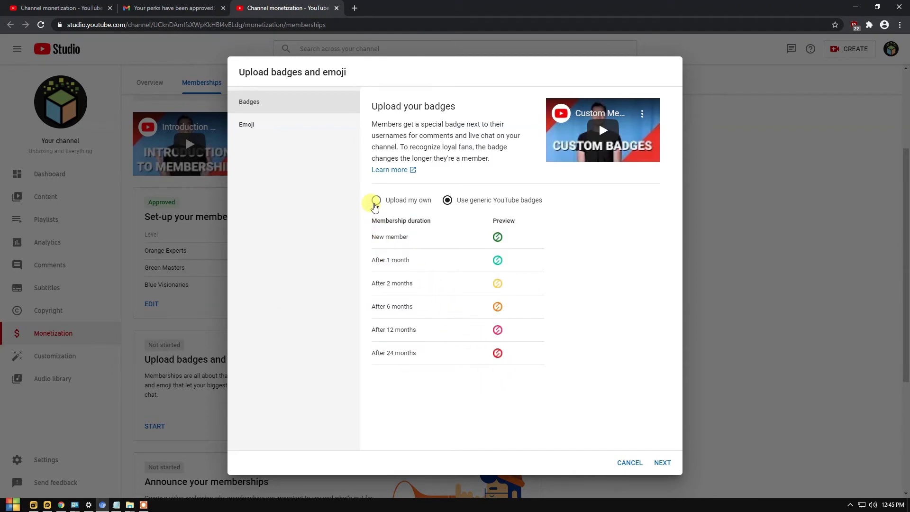
{"action": "left_click", "coordinate": [375, 202]}
- Open the Emoji panel and highlight its description and supported image formats and sizes
{"action": "left_click", "coordinate": [240, 125]}
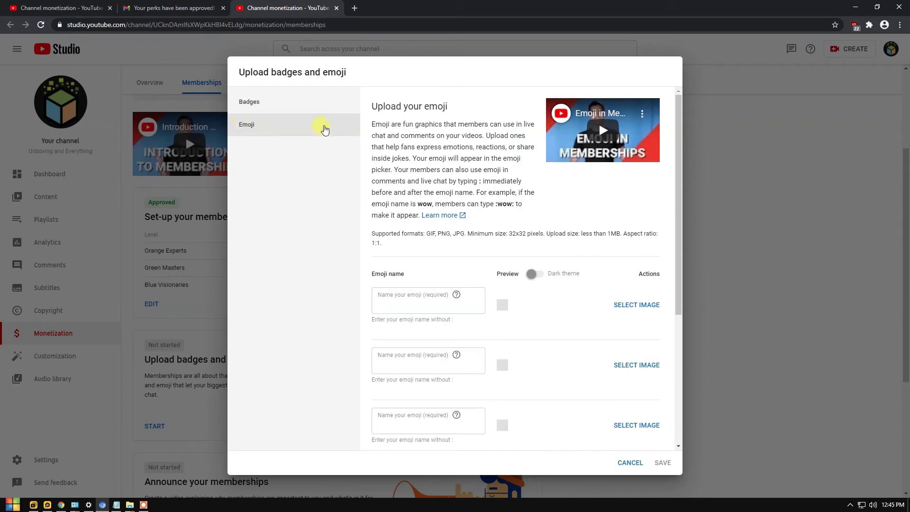
{"action": "mouse_move", "coordinate": [372, 107]}
{"action": "left_mouse_down"}
{"action": "mouse_move", "coordinate": [438, 103]}
{"action": "mouse_move", "coordinate": [374, 104]}
{"action": "mouse_move", "coordinate": [523, 185]}
{"action": "mouse_move", "coordinate": [527, 204]}
{"action": "mouse_move", "coordinate": [490, 227]}
{"action": "left_mouse_up"}
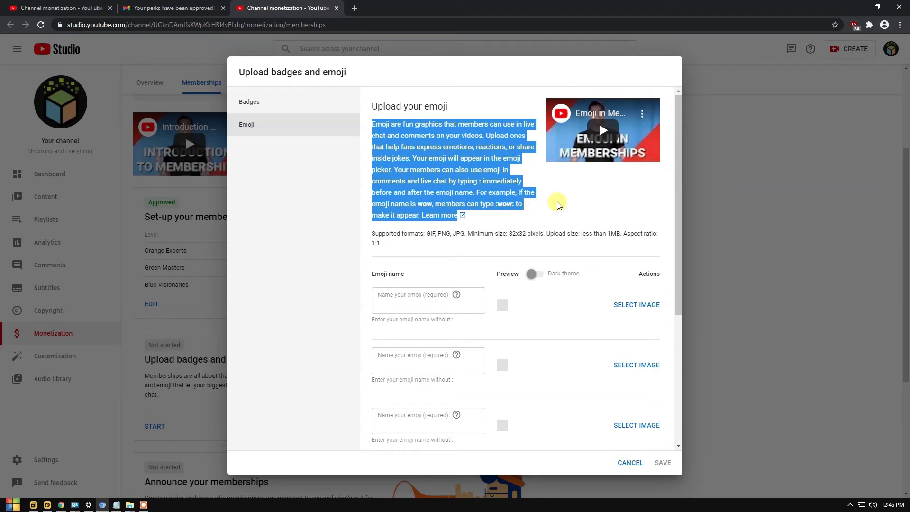
{"action": "left_click", "coordinate": [481, 239]}
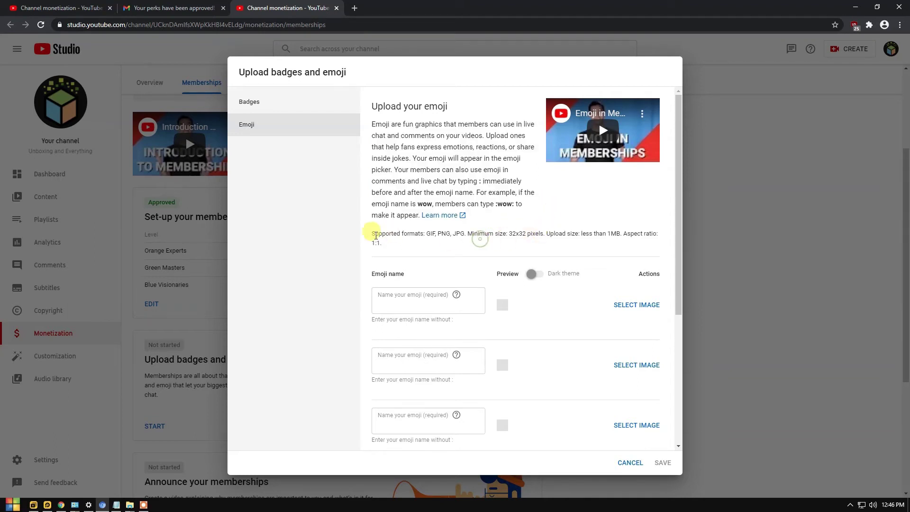
{"action": "left_click_drag", "start_coordinate": [371, 239], "coordinate": [443, 249]}
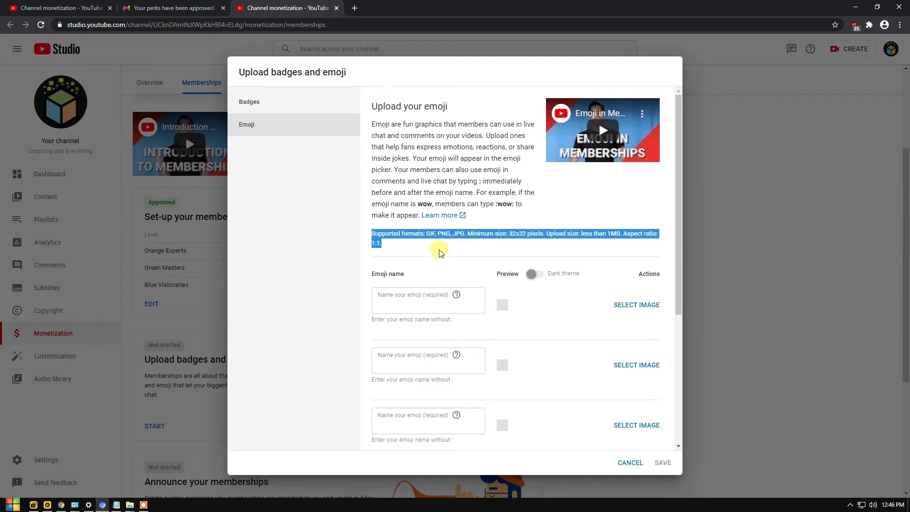
{"action": "left_click", "coordinate": [432, 254]}
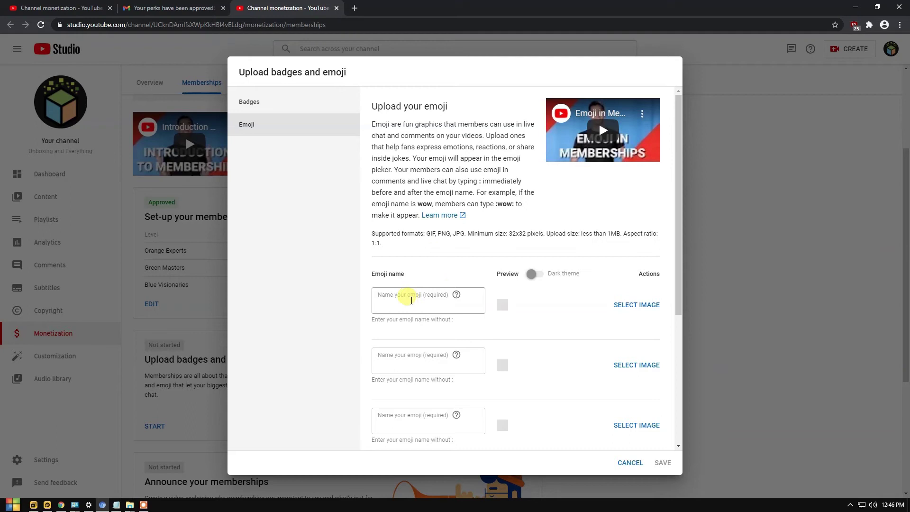
- Focus the first emoji name, cancel its image picker, and highlight the note on unlocking more emoji
{"action": "left_click", "coordinate": [411, 301]}
{"action": "left_click", "coordinate": [640, 306]}
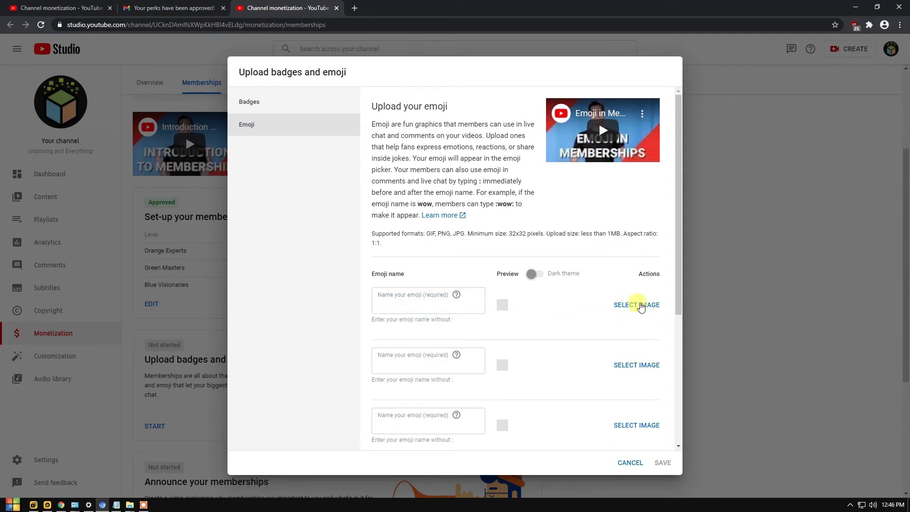
{"action": "left_click", "coordinate": [575, 448]}
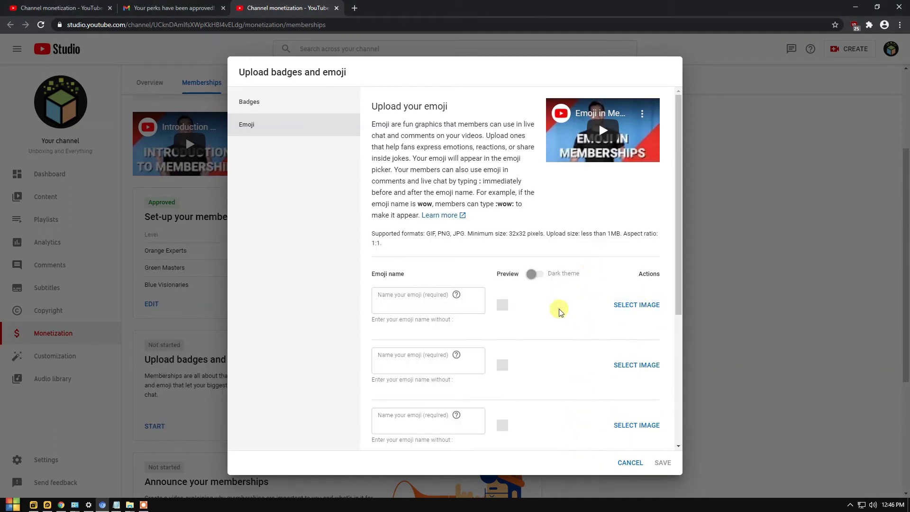
{"action": "scroll", "coordinate": [559, 311], "scroll_direction": "down", "scroll_amount": 2}
{"action": "scroll", "coordinate": [559, 319], "scroll_direction": "down", "scroll_amount": 2}
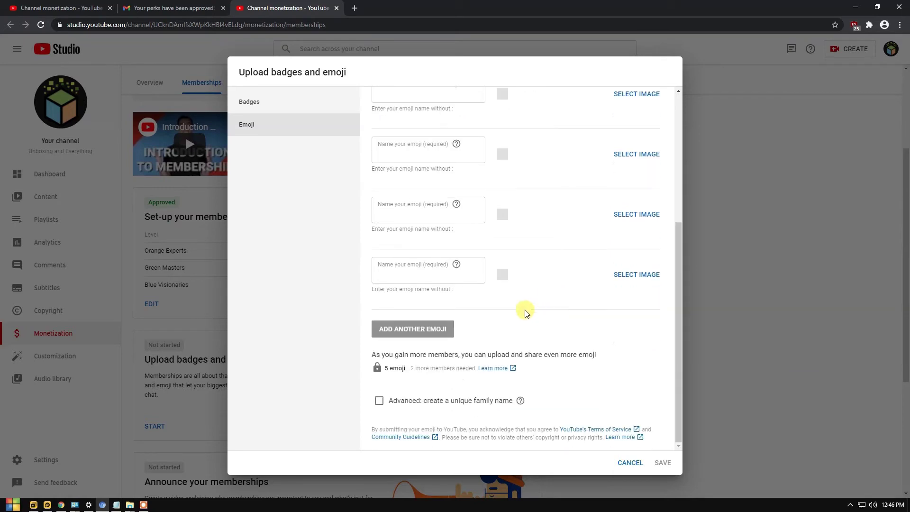
{"action": "left_click_drag", "start_coordinate": [365, 117], "coordinate": [527, 310]}
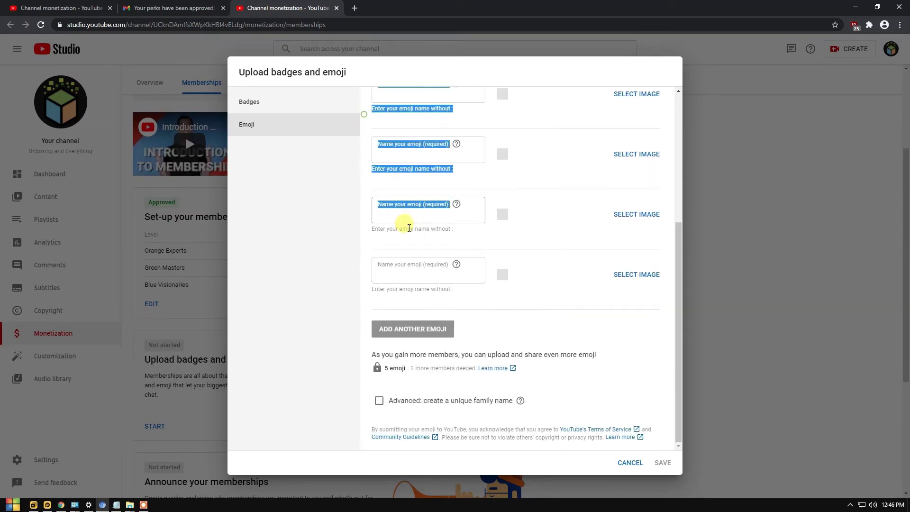
{"action": "left_click", "coordinate": [635, 327]}
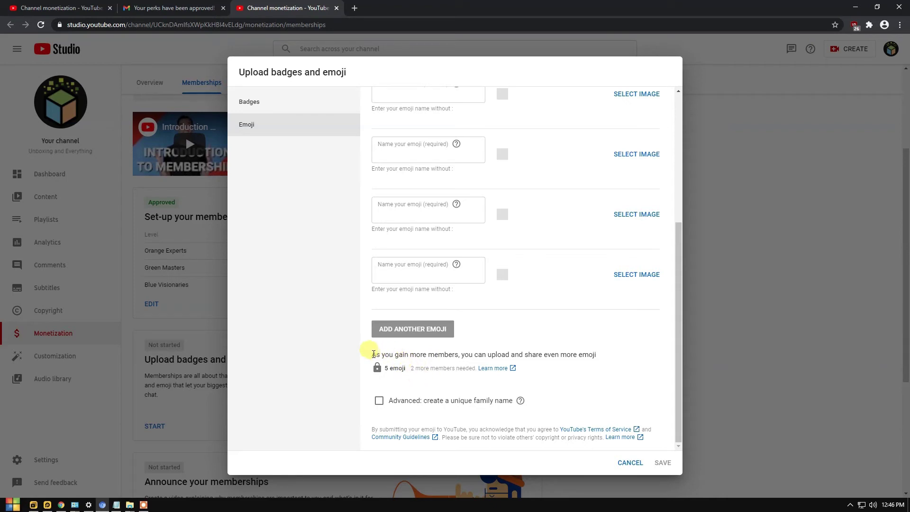
{"action": "left_click_drag", "start_coordinate": [369, 354], "coordinate": [596, 358]}
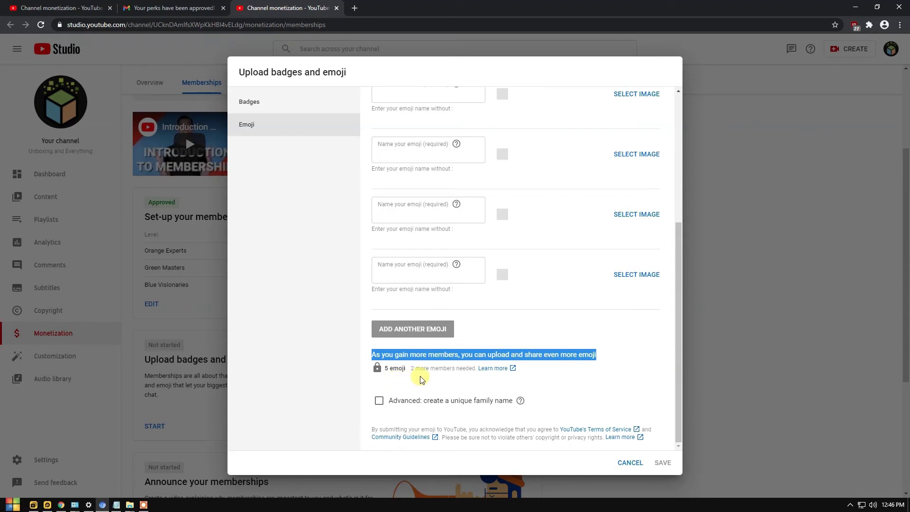
{"action": "left_click", "coordinate": [486, 332]}
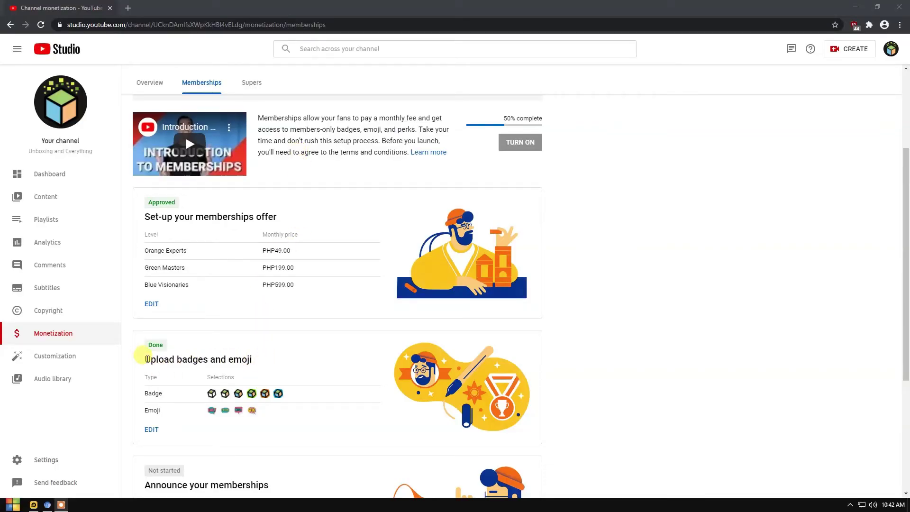
{"action": "left_click_drag", "start_coordinate": [147, 359], "coordinate": [256, 361]}
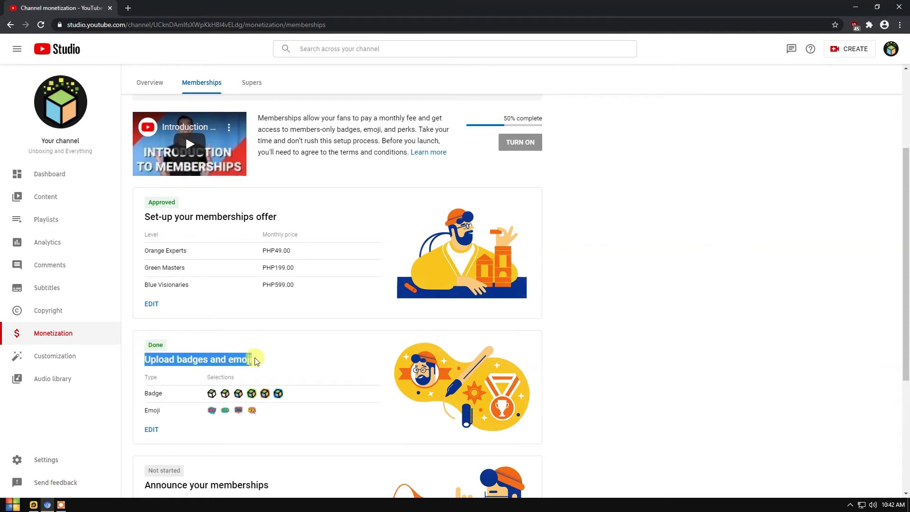
{"action": "left_click", "coordinate": [174, 348]}
{"action": "double_click", "coordinate": [165, 349]}
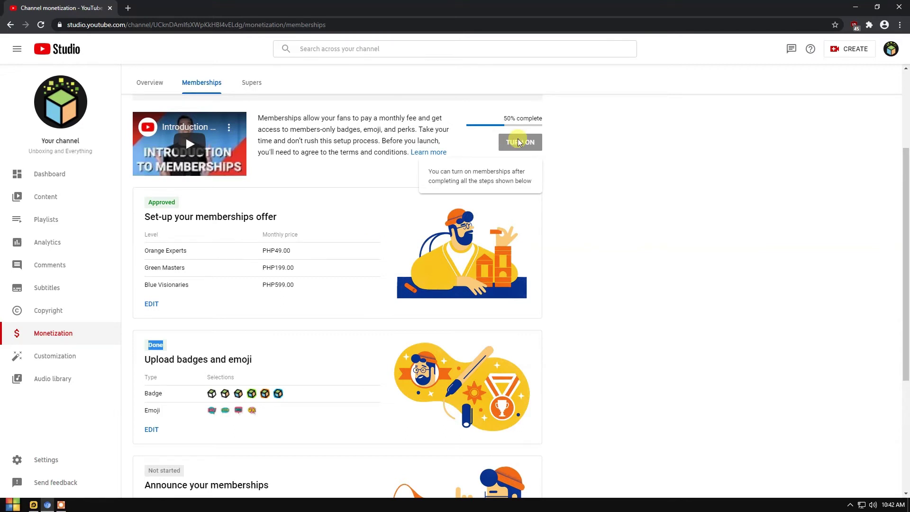
{"action": "left_click", "coordinate": [471, 118]}
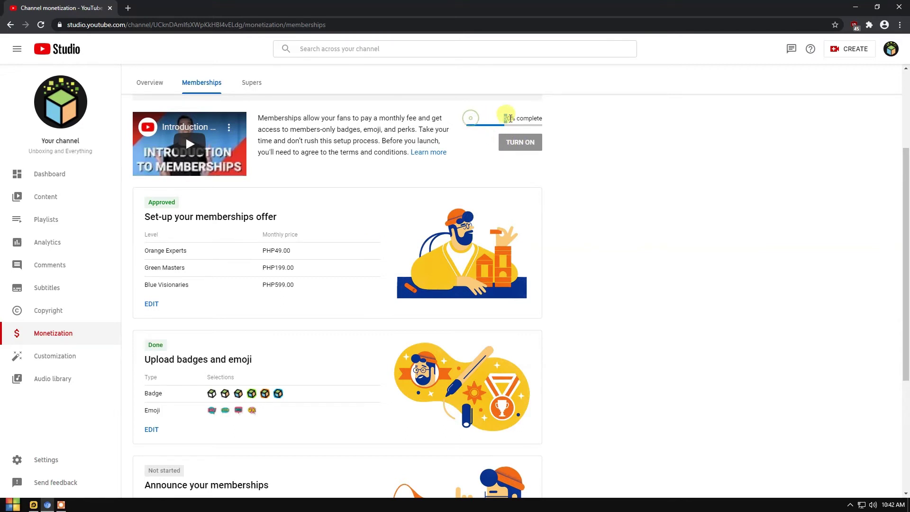
{"action": "left_click_drag", "start_coordinate": [509, 118], "coordinate": [539, 118]}
{"action": "left_click", "coordinate": [602, 208]}
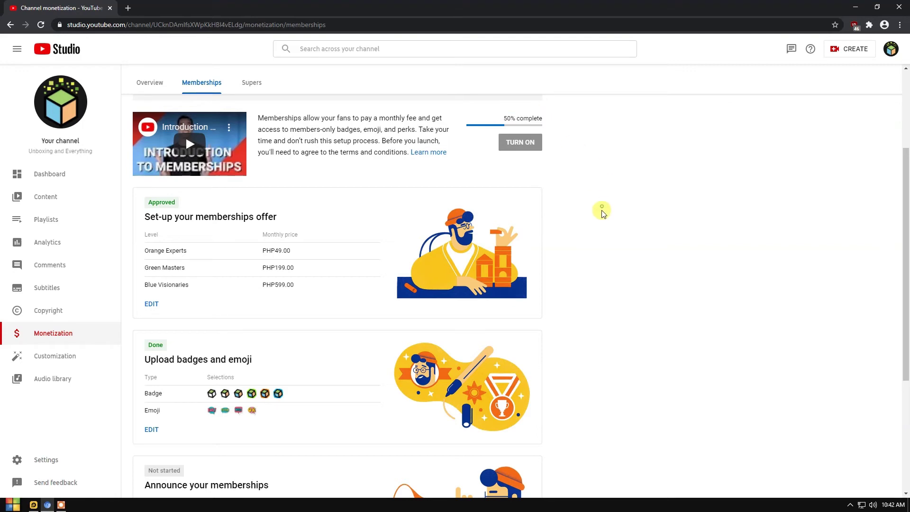
{"action": "scroll", "coordinate": [601, 285], "scroll_direction": "down", "scroll_amount": 2}
{"action": "scroll", "coordinate": [426, 306], "scroll_direction": "down", "scroll_amount": 1}
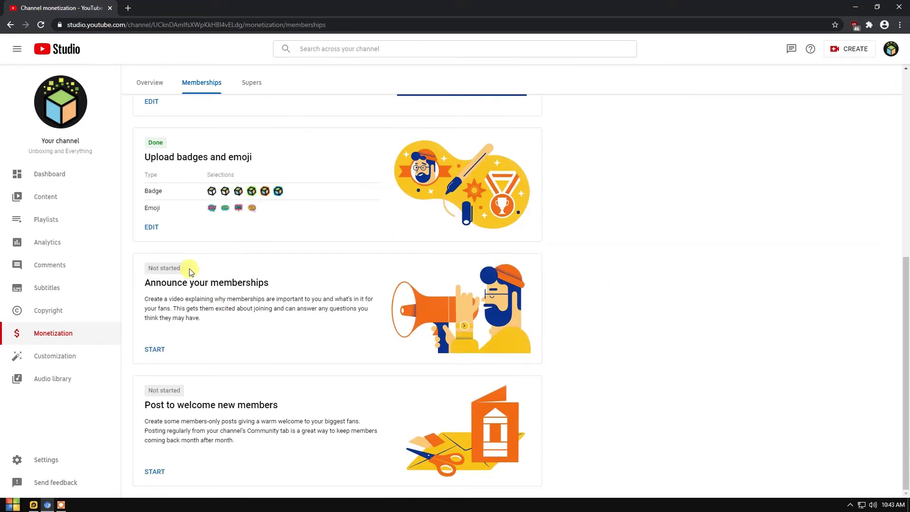
{"action": "left_click_drag", "start_coordinate": [190, 270], "coordinate": [144, 268]}
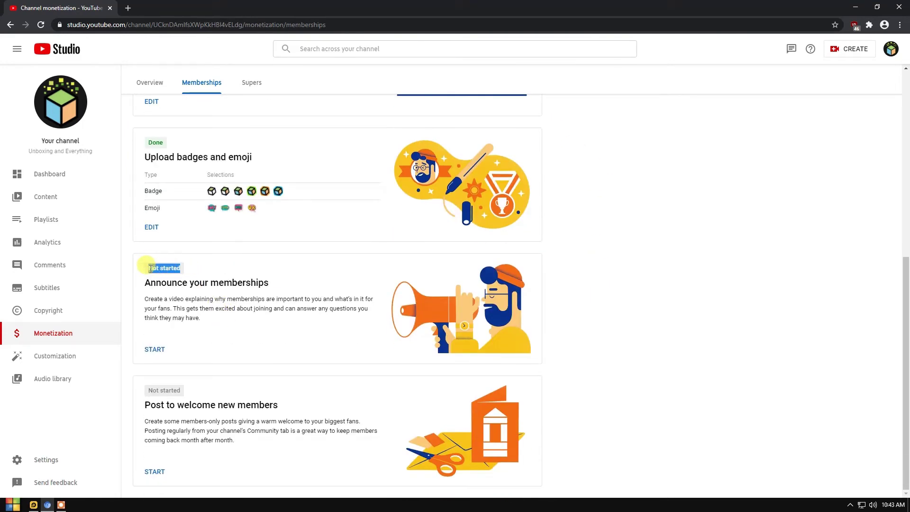
{"action": "left_click", "coordinate": [187, 392]}
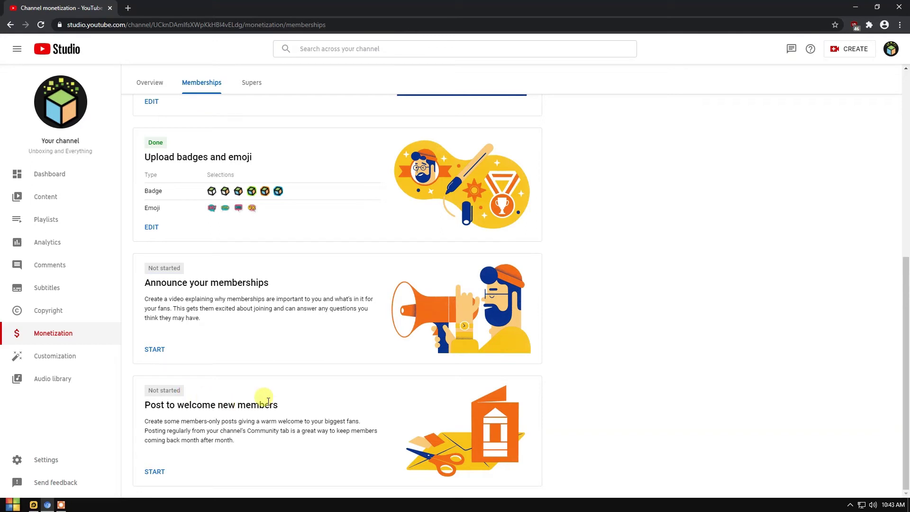
{"action": "left_click_drag", "start_coordinate": [270, 405], "coordinate": [165, 405]}
{"action": "left_click", "coordinate": [205, 251]}
- Reopen the badges and emoji settings, switching to generic badges and back to custom badges
{"action": "left_click", "coordinate": [153, 227]}
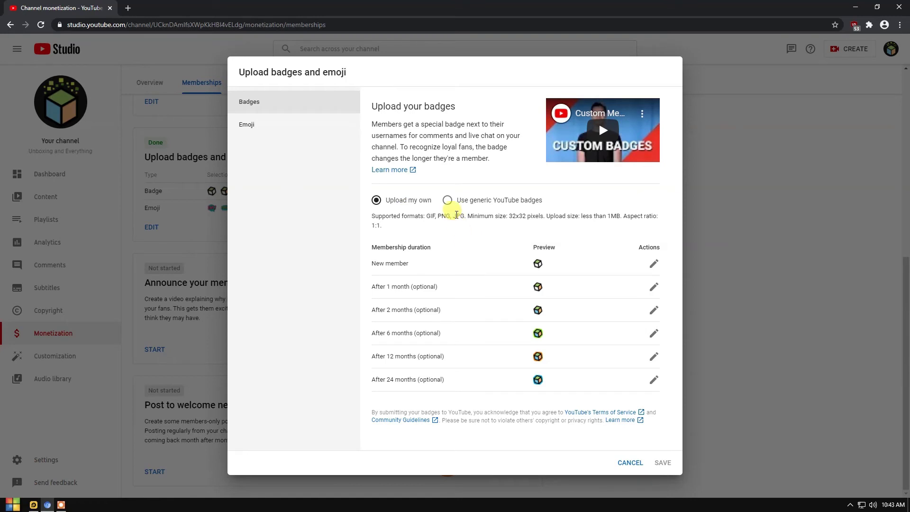
{"action": "left_click", "coordinate": [446, 199]}
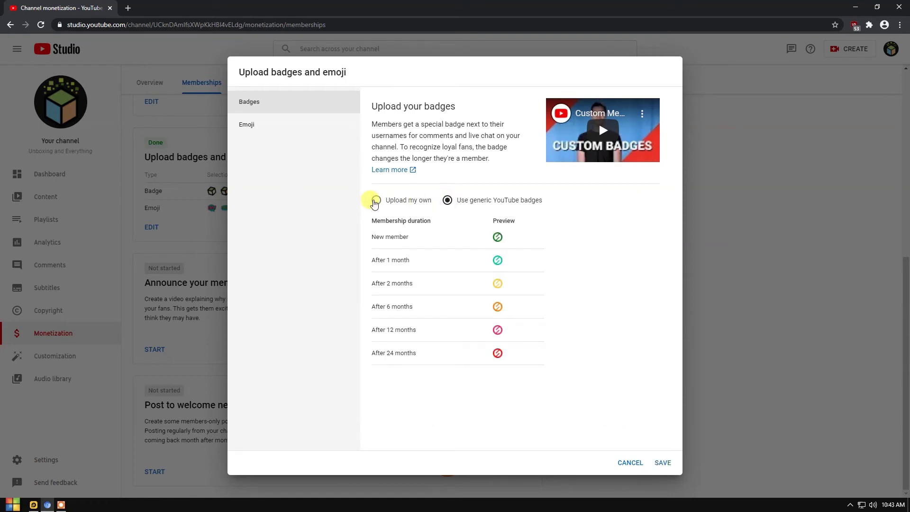
{"action": "left_click", "coordinate": [377, 200]}
{"action": "left_click_drag", "start_coordinate": [431, 203], "coordinate": [386, 199]}
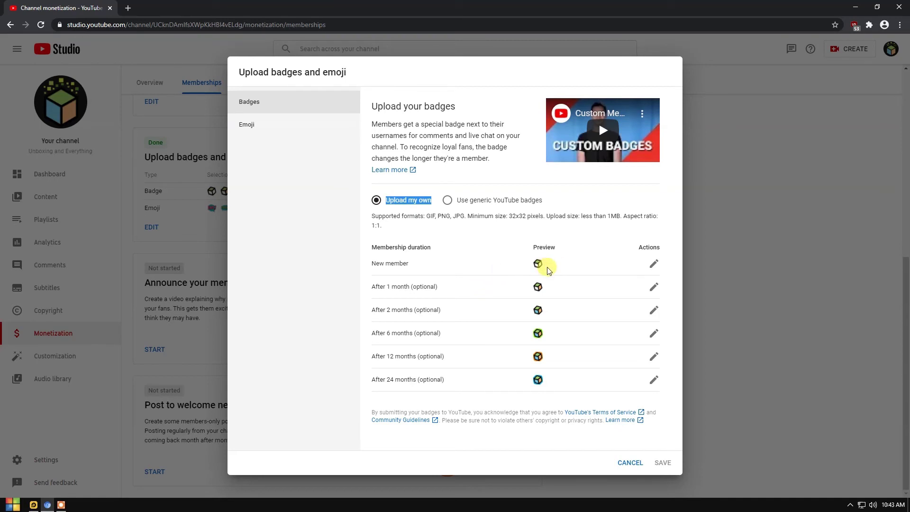
- Review the custom badge rows for New member, 12 months and 24 months, then view the emoji
{"action": "left_click_drag", "start_coordinate": [374, 263], "coordinate": [392, 297]}
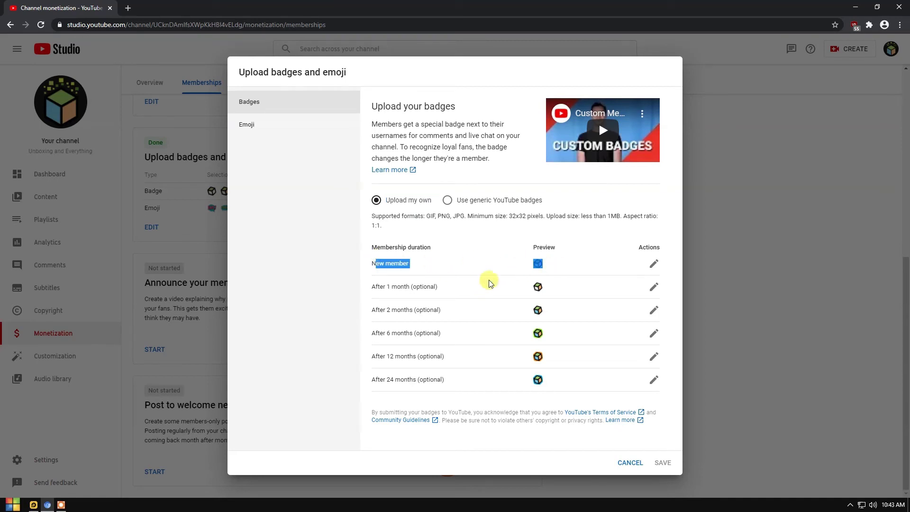
{"action": "left_click", "coordinate": [391, 295]}
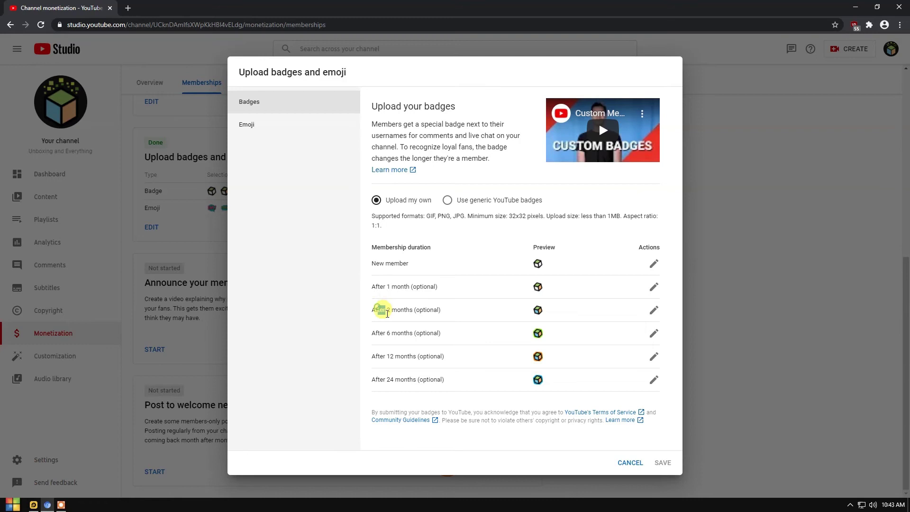
{"action": "double_click", "coordinate": [388, 356]}
{"action": "double_click", "coordinate": [389, 378]}
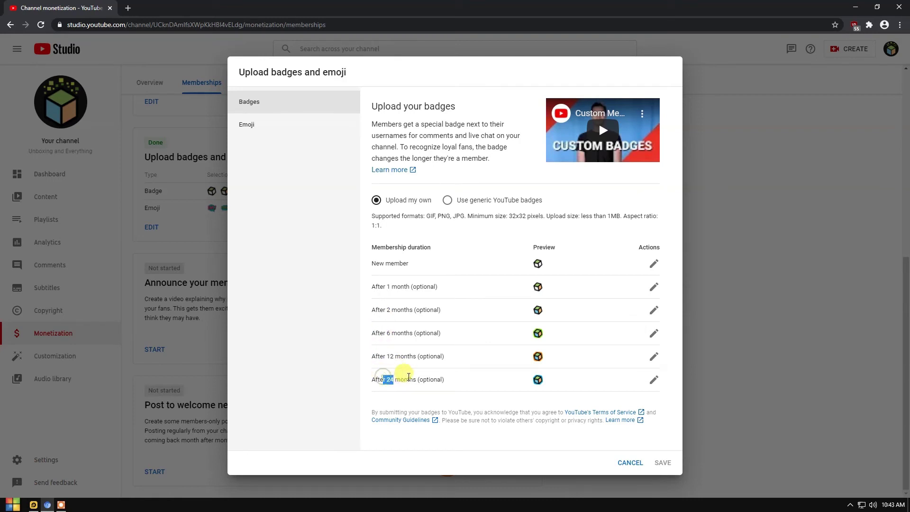
{"action": "left_click", "coordinate": [247, 126]}
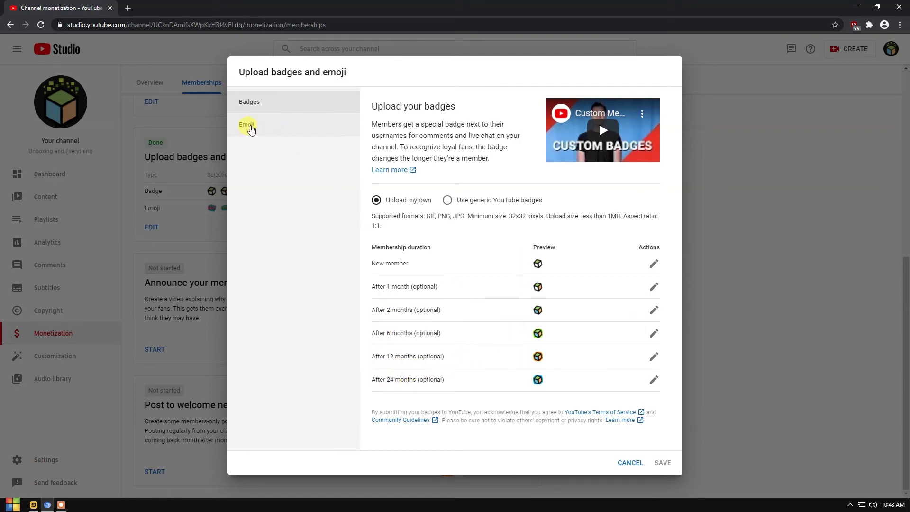
{"action": "left_click_drag", "start_coordinate": [448, 107], "coordinate": [419, 110]}
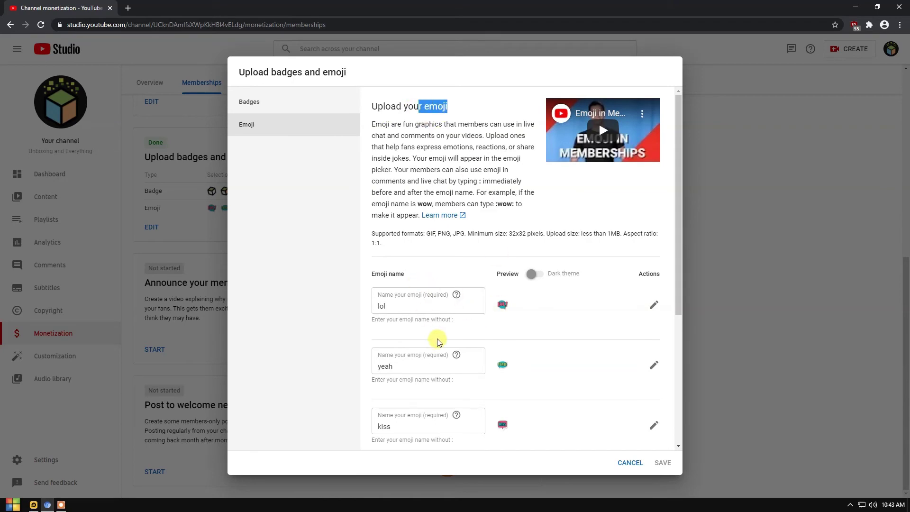
{"action": "scroll", "coordinate": [438, 342], "scroll_direction": "down", "scroll_amount": 2}
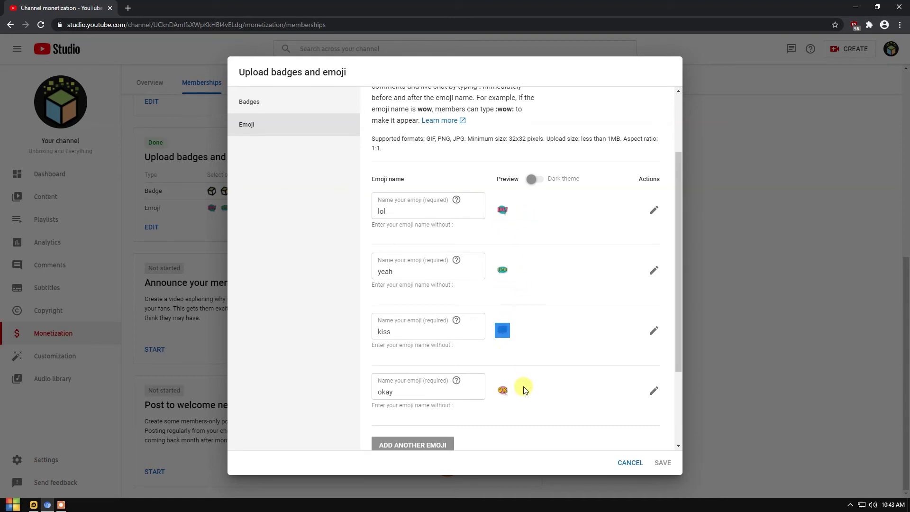
{"action": "left_click", "coordinate": [654, 210]}
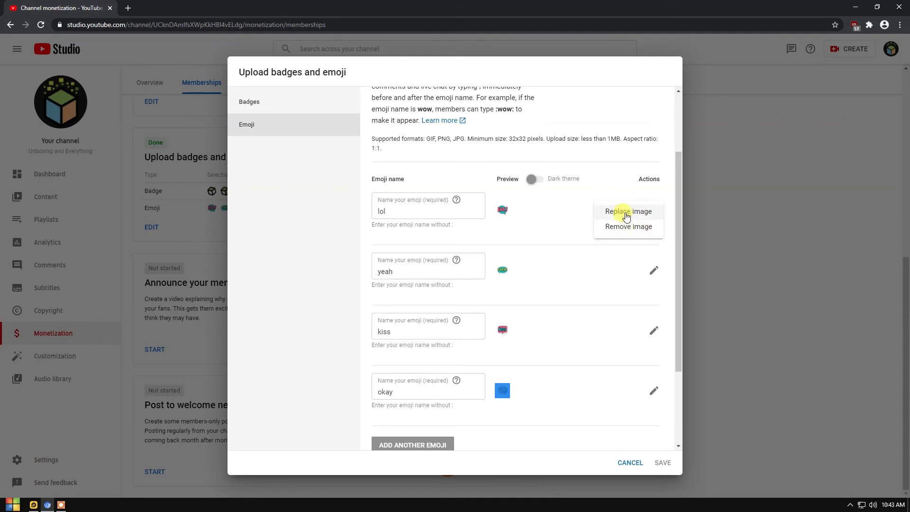
{"action": "scroll", "coordinate": [532, 355], "scroll_direction": "down", "scroll_amount": 2}
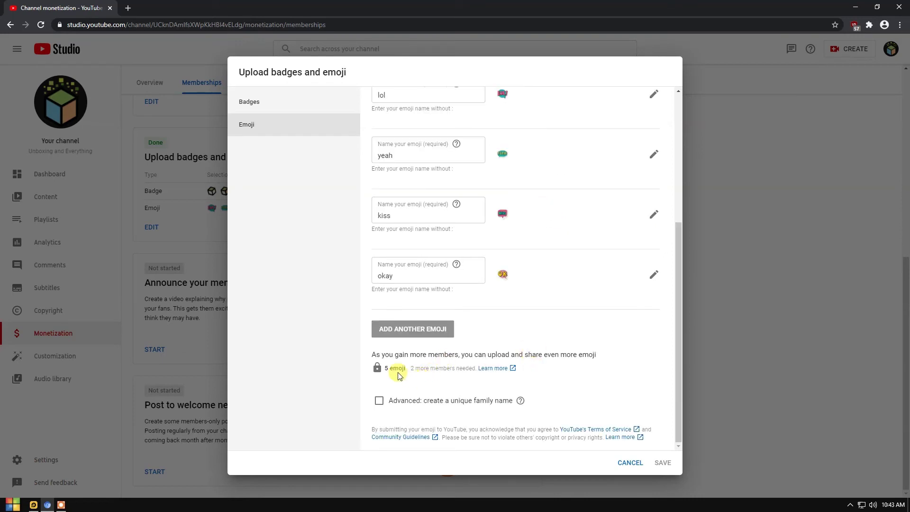
{"action": "mouse_move", "coordinate": [405, 368]}
{"action": "left_mouse_down"}
{"action": "mouse_move", "coordinate": [387, 370]}
{"action": "mouse_move", "coordinate": [470, 369]}
{"action": "left_mouse_up"}
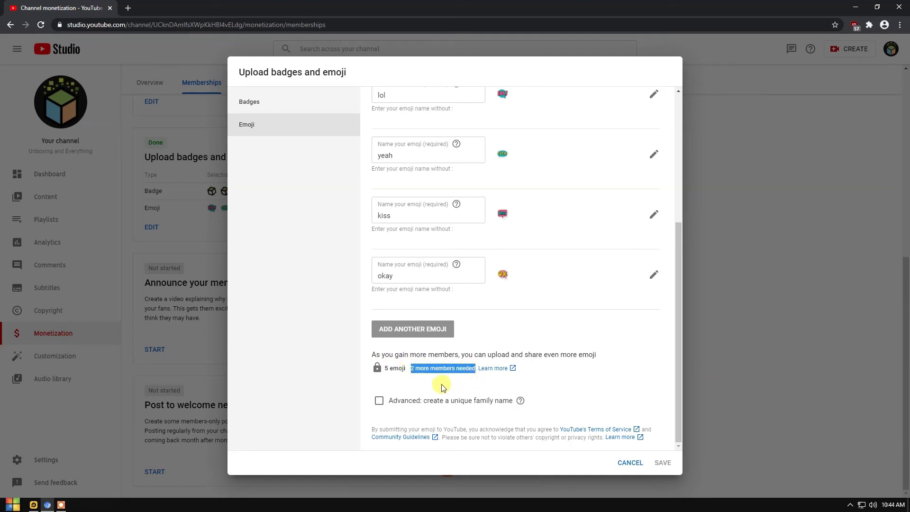
{"action": "left_click", "coordinate": [441, 386]}
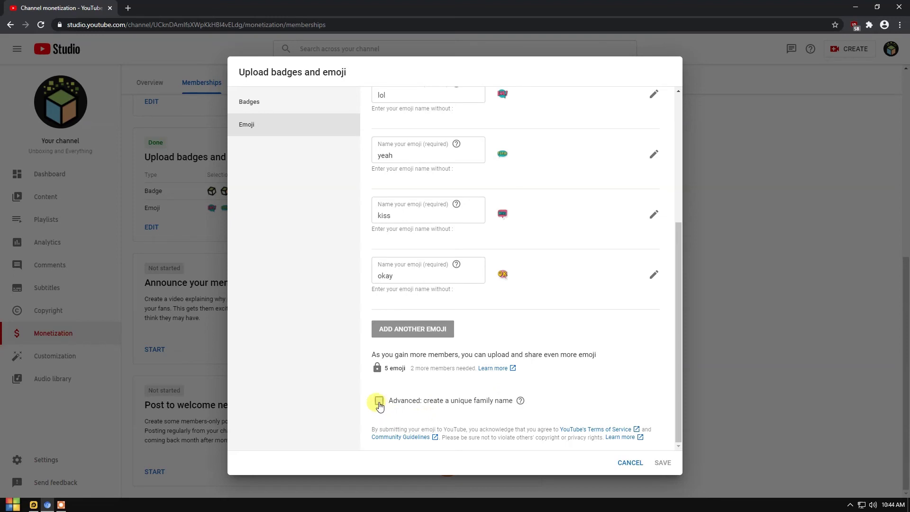
- Enable a unique emoji family name 'unbox' and review the okay, kiss, yeah and lol emoji names
{"action": "left_click", "coordinate": [379, 401]}
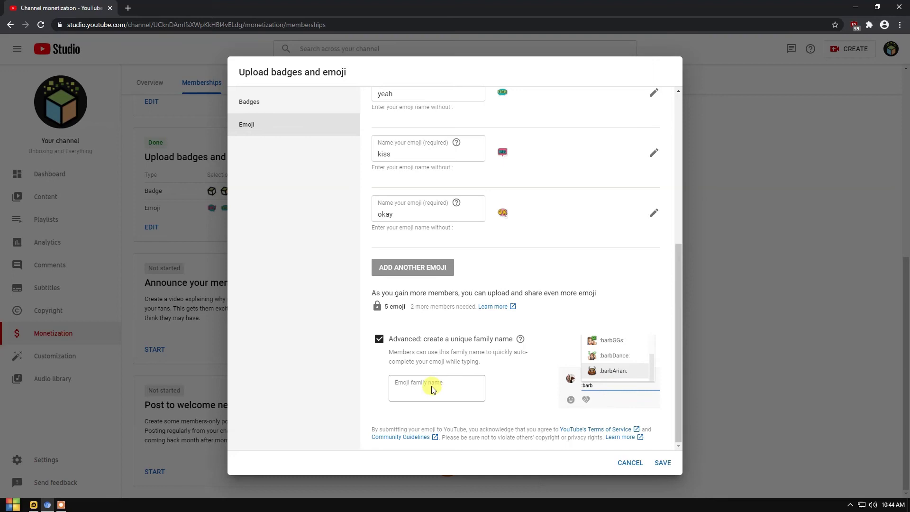
{"action": "left_click", "coordinate": [414, 385]}
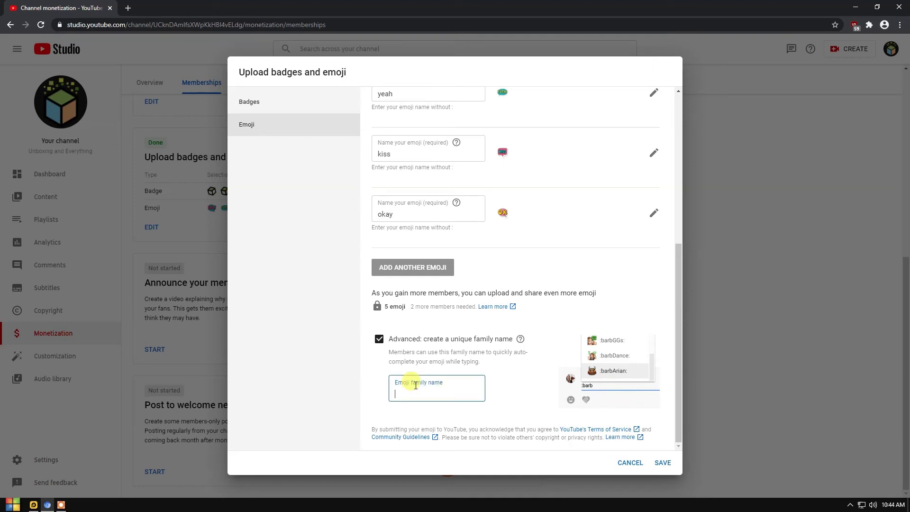
{"action": "type", "text": "unbox"}
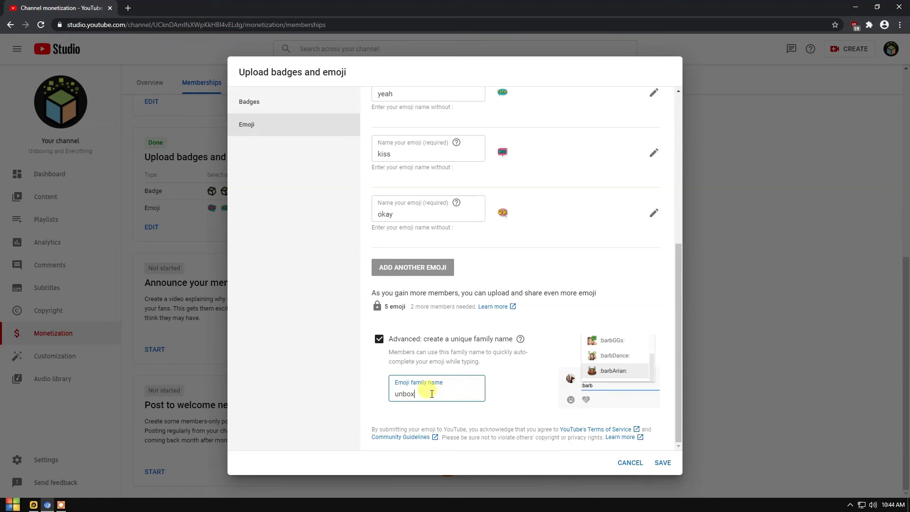
{"action": "double_click", "coordinate": [405, 393]}
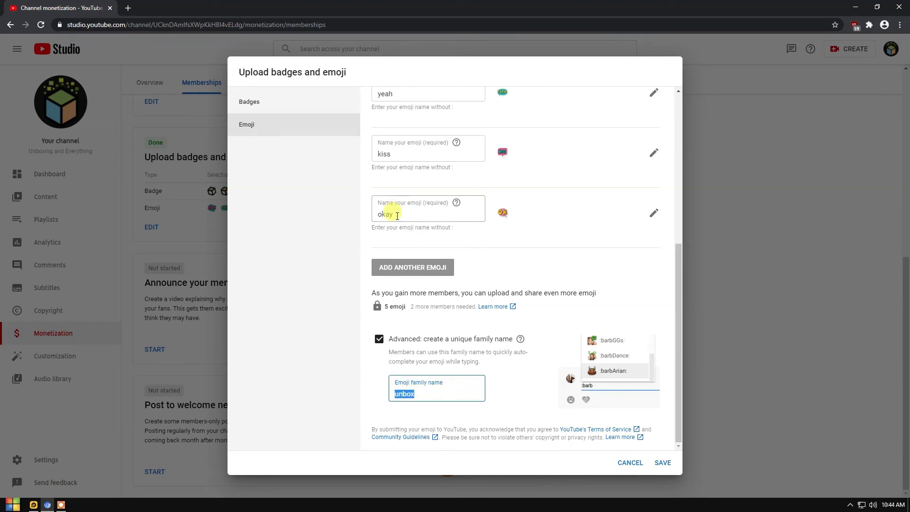
{"action": "double_click", "coordinate": [385, 214]}
{"action": "double_click", "coordinate": [385, 153]}
{"action": "scroll", "coordinate": [411, 144], "scroll_direction": "up", "scroll_amount": 1}
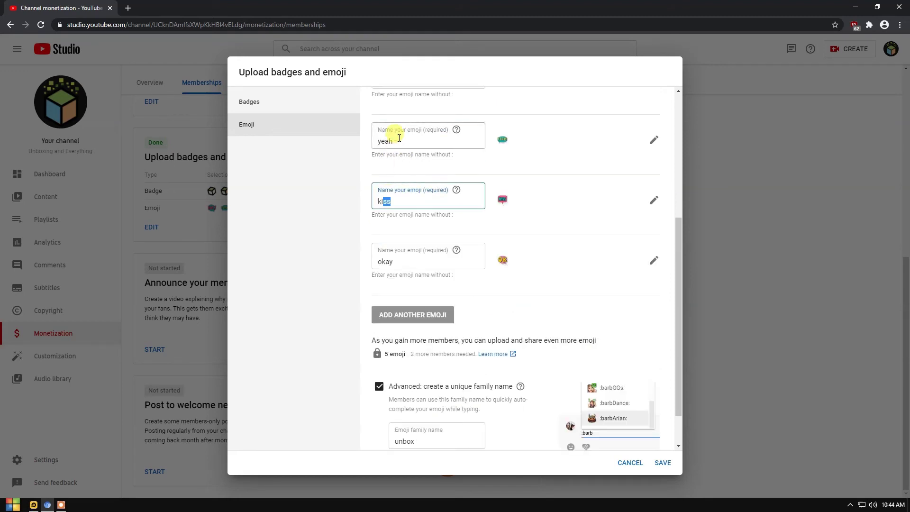
{"action": "double_click", "coordinate": [398, 142]}
{"action": "scroll", "coordinate": [397, 139], "scroll_direction": "up", "scroll_amount": 1}
{"action": "left_click", "coordinate": [378, 127]}
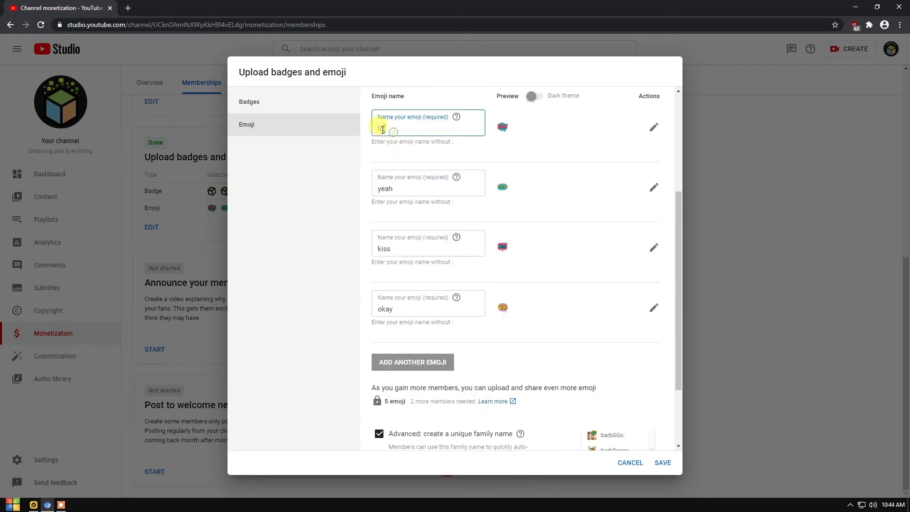
{"action": "scroll", "coordinate": [505, 278], "scroll_direction": "down", "scroll_amount": 2}
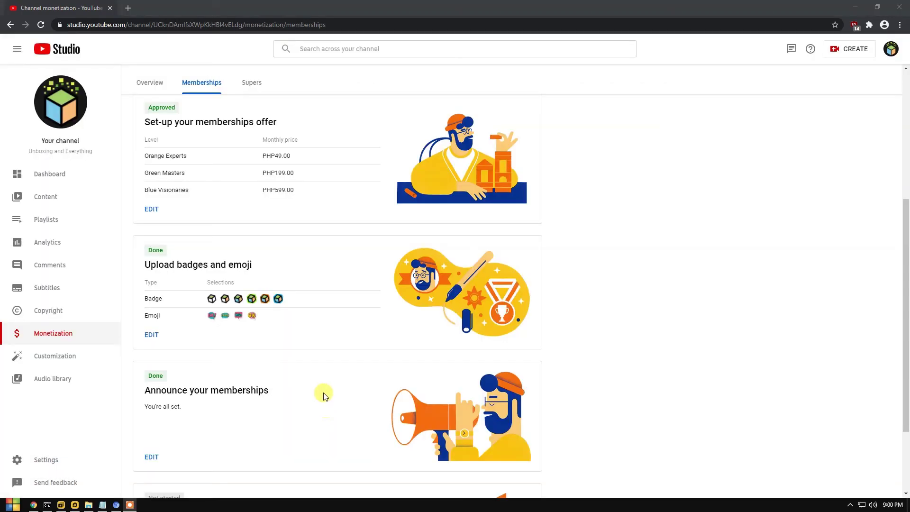
{"action": "scroll", "coordinate": [324, 397], "scroll_direction": "down", "scroll_amount": 1}
{"action": "scroll", "coordinate": [323, 397], "scroll_direction": "down", "scroll_amount": 1}
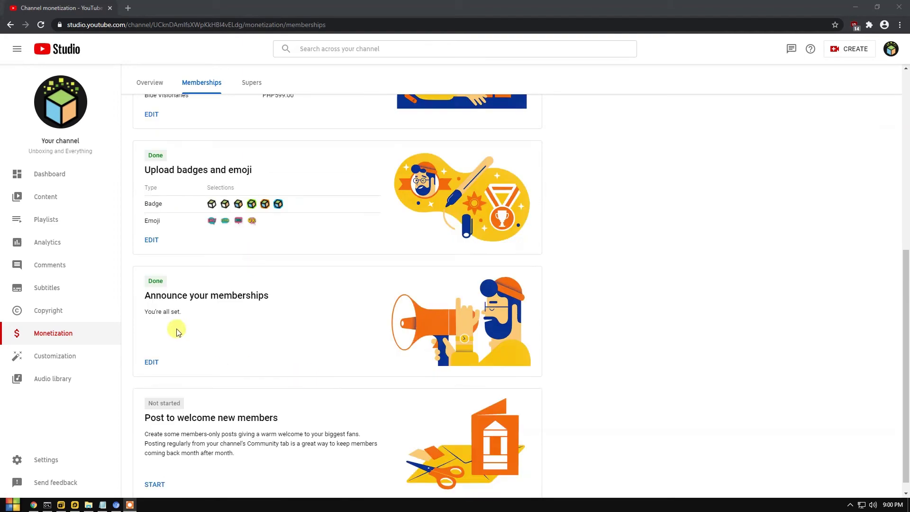
{"action": "double_click", "coordinate": [161, 281]}
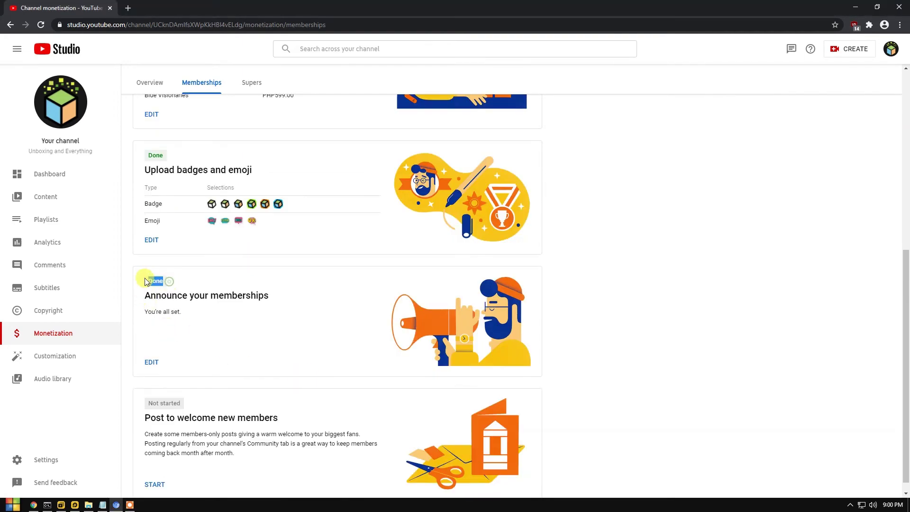
{"action": "left_click_drag", "start_coordinate": [145, 297], "coordinate": [287, 301]}
{"action": "scroll", "coordinate": [296, 311], "scroll_direction": "up", "scroll_amount": 2}
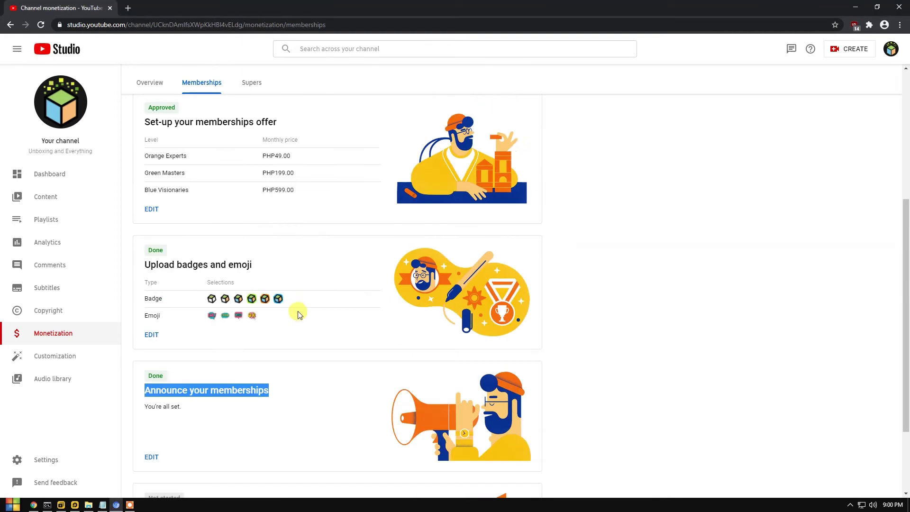
{"action": "scroll", "coordinate": [405, 248], "scroll_direction": "up", "scroll_amount": 3}
{"action": "left_click_drag", "start_coordinate": [502, 165], "coordinate": [526, 165]}
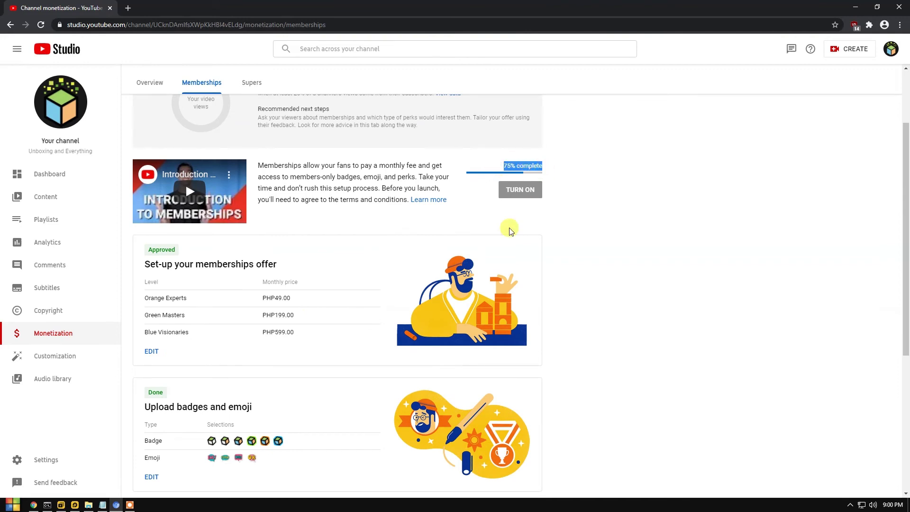
{"action": "scroll", "coordinate": [403, 362], "scroll_direction": "down", "scroll_amount": 3}
{"action": "scroll", "coordinate": [294, 376], "scroll_direction": "down", "scroll_amount": 1}
{"action": "scroll", "coordinate": [268, 377], "scroll_direction": "down", "scroll_amount": 1}
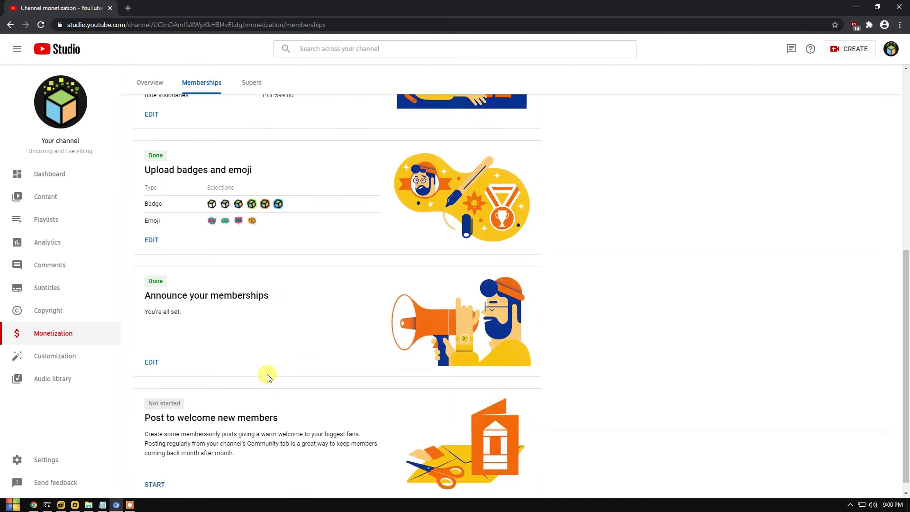
- Open the Announce your memberships step and highlight its tips, including the 3.5 times more members statistic
{"action": "left_click", "coordinate": [151, 362]}
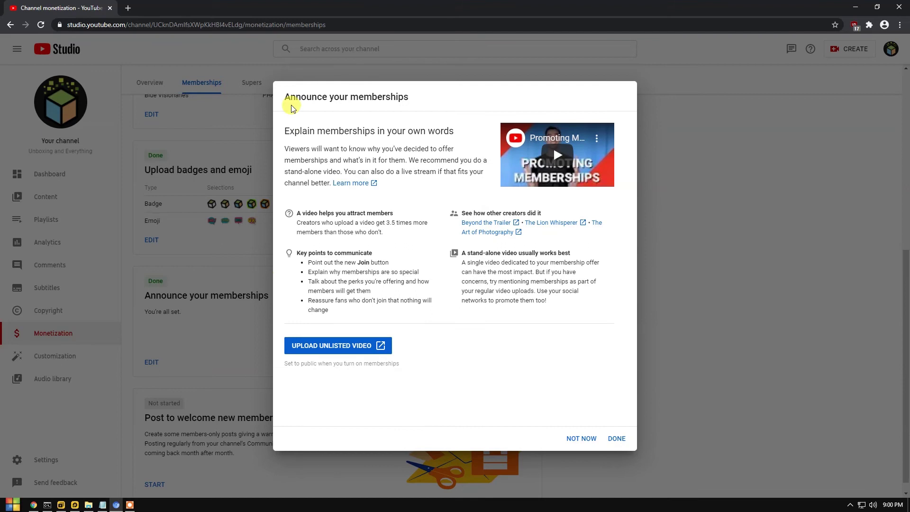
{"action": "left_click_drag", "start_coordinate": [287, 97], "coordinate": [410, 97]}
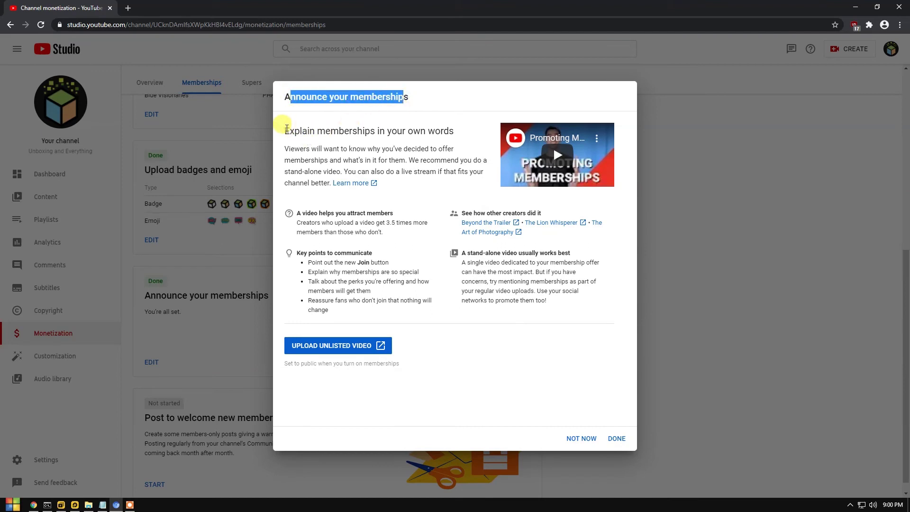
{"action": "left_click_drag", "start_coordinate": [285, 131], "coordinate": [454, 131]}
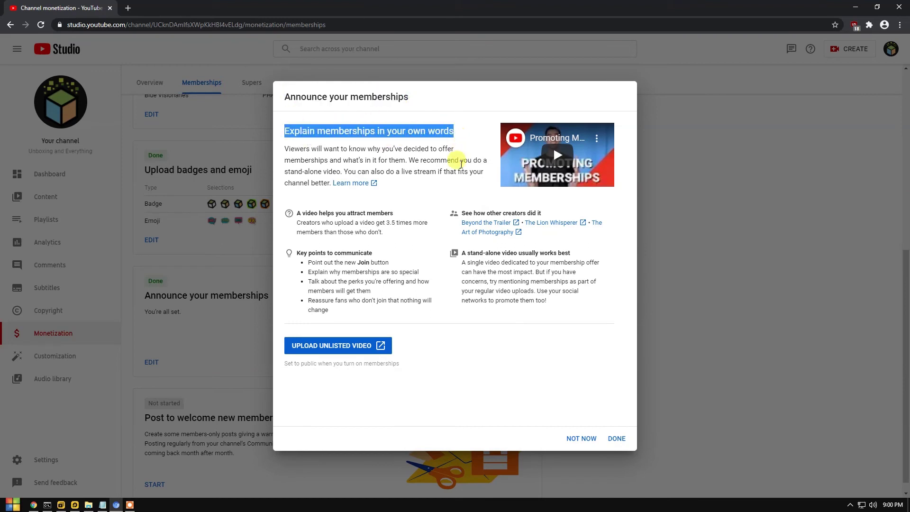
{"action": "left_click_drag", "start_coordinate": [296, 213], "coordinate": [393, 213]}
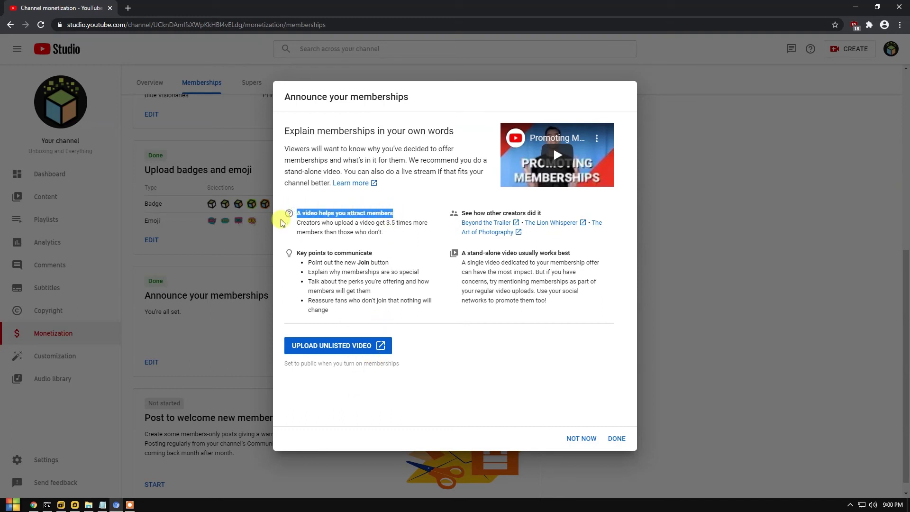
{"action": "mouse_move", "coordinate": [296, 222]}
{"action": "left_mouse_down"}
{"action": "mouse_move", "coordinate": [418, 229]}
{"action": "mouse_move", "coordinate": [404, 233]}
{"action": "left_mouse_up"}
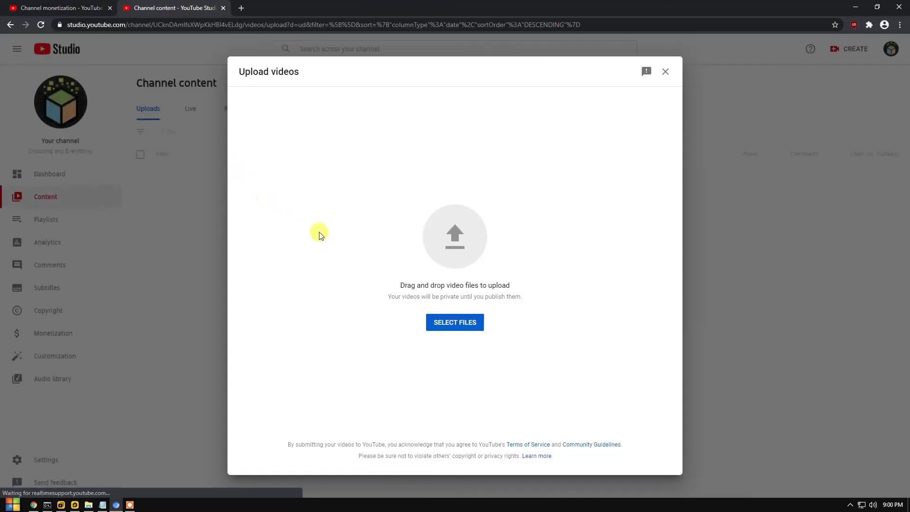
- Browse to Videos > UNBOXING AND EVERYTHING > Open Membership, cancel, then close the upload dialog and tab
{"action": "left_click", "coordinate": [475, 324]}
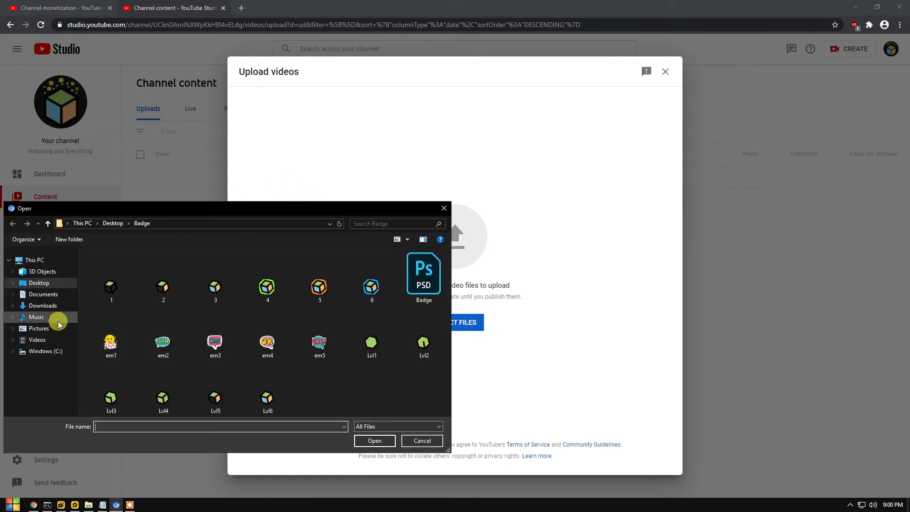
{"action": "left_click", "coordinate": [51, 338]}
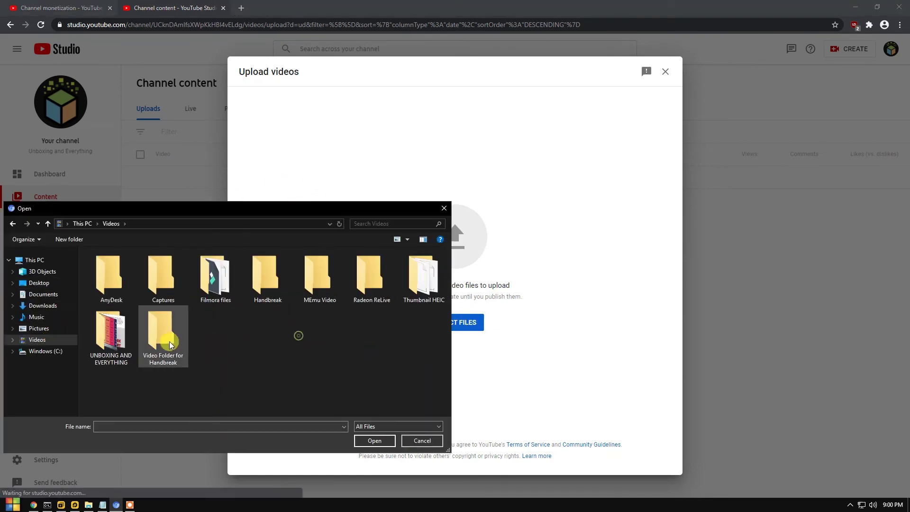
{"action": "double_click", "coordinate": [114, 340]}
{"action": "scroll", "coordinate": [294, 323], "scroll_direction": "down", "scroll_amount": 2}
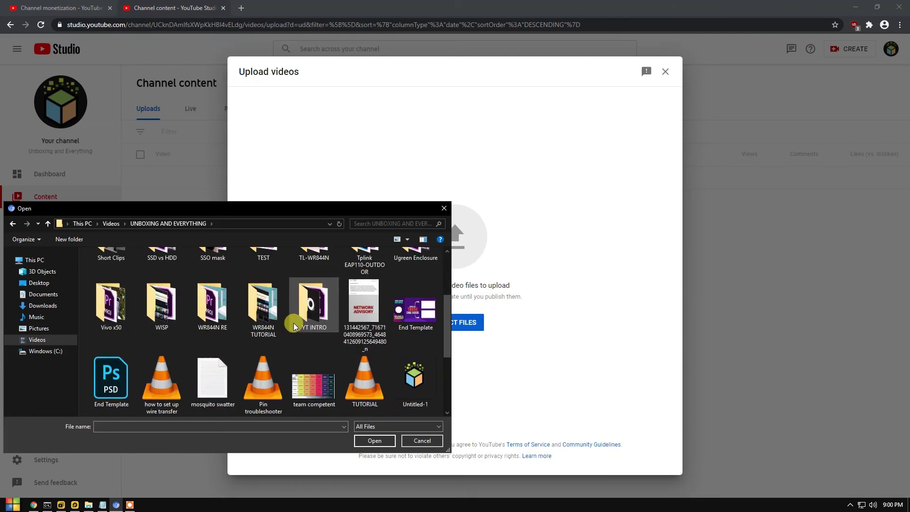
{"action": "scroll", "coordinate": [294, 321], "scroll_direction": "down", "scroll_amount": 1}
{"action": "scroll", "coordinate": [295, 321], "scroll_direction": "down", "scroll_amount": 3}
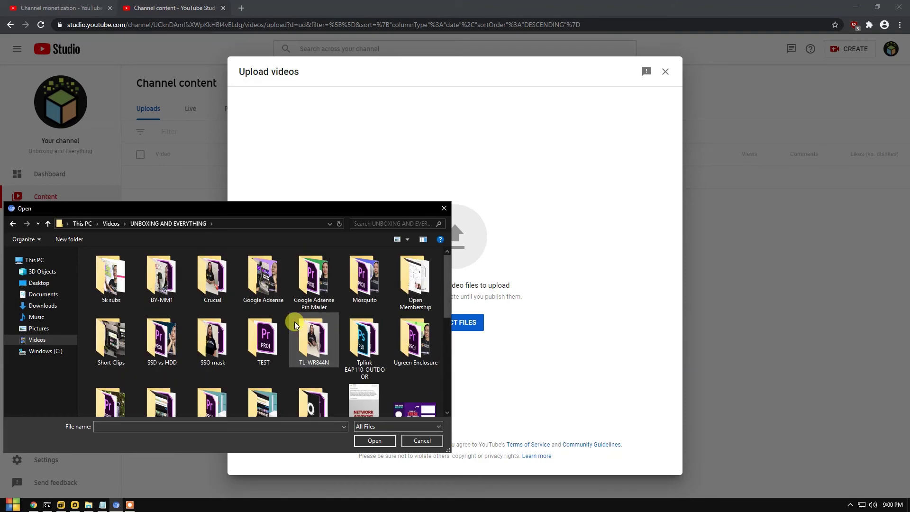
{"action": "double_click", "coordinate": [412, 269]}
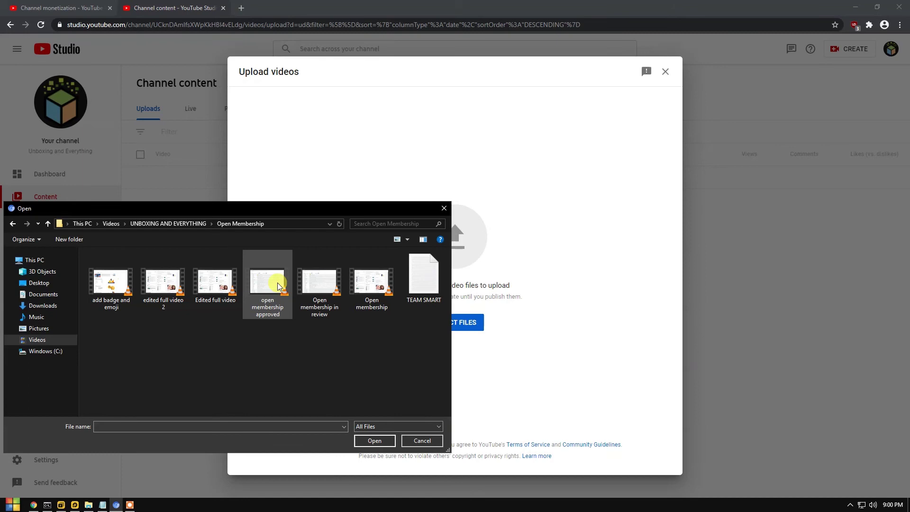
{"action": "left_click", "coordinate": [426, 441]}
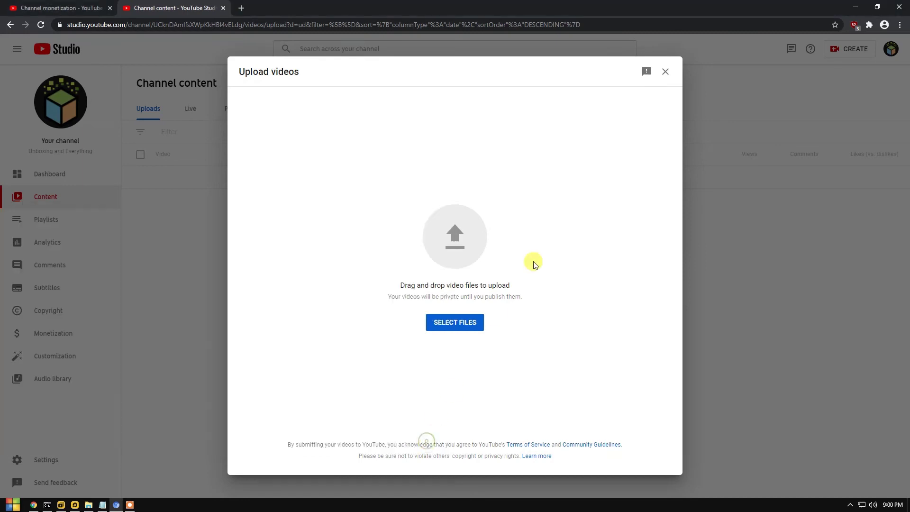
{"action": "left_click", "coordinate": [665, 71]}
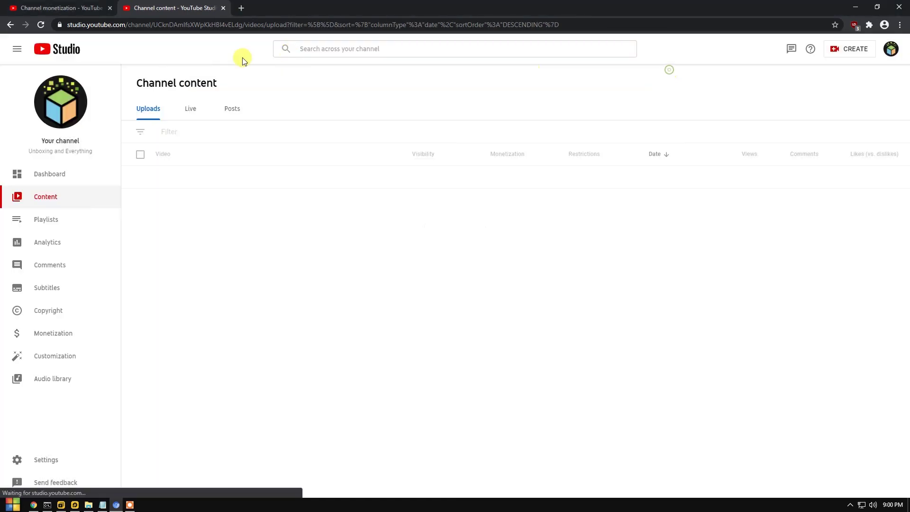
{"action": "left_click", "coordinate": [223, 8]}
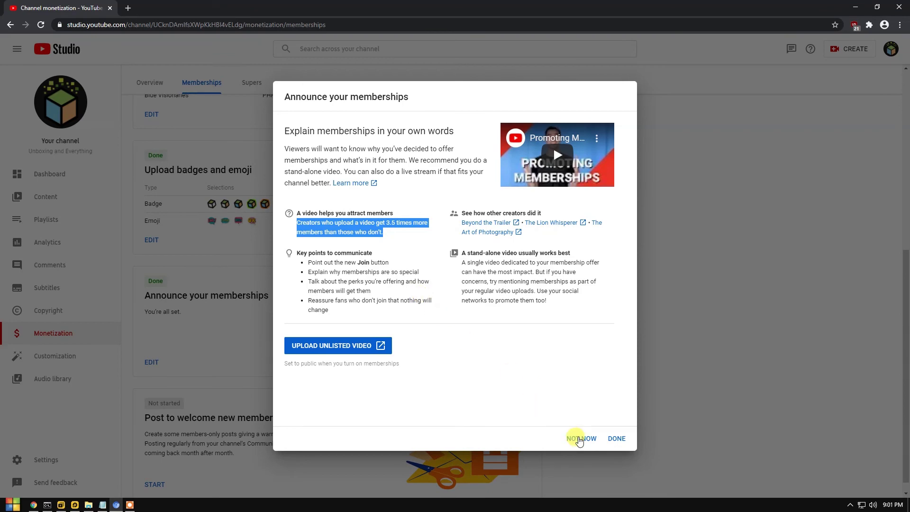
{"action": "left_click", "coordinate": [580, 439]}
{"action": "scroll", "coordinate": [327, 409], "scroll_direction": "down", "scroll_amount": 1}
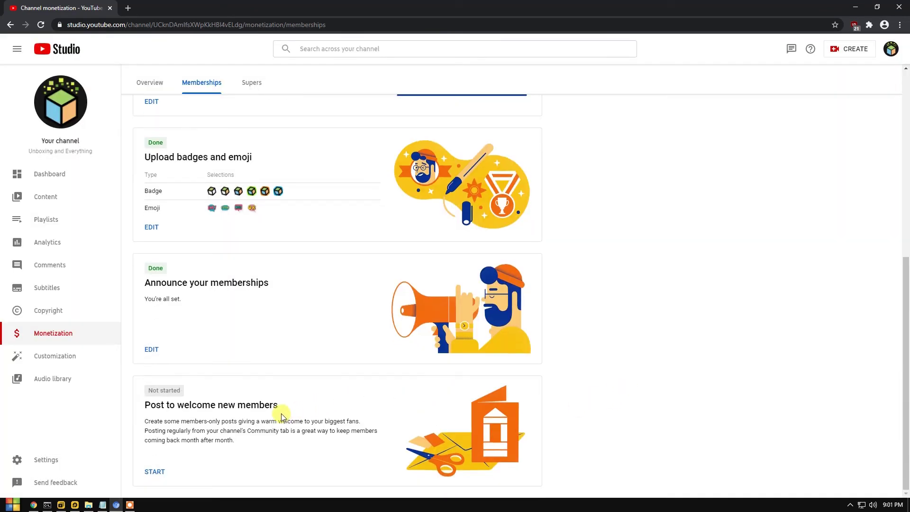
{"action": "left_click_drag", "start_coordinate": [145, 404], "coordinate": [278, 404]}
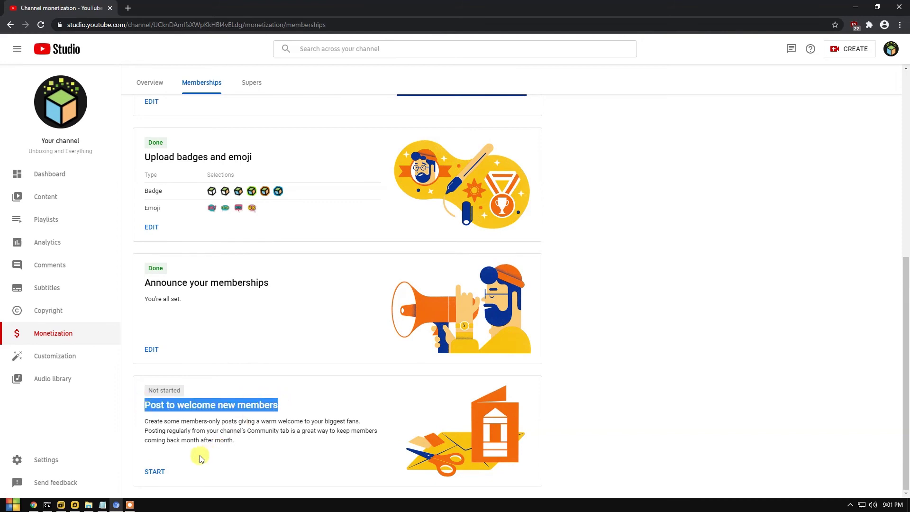
{"action": "left_click", "coordinate": [154, 471]}
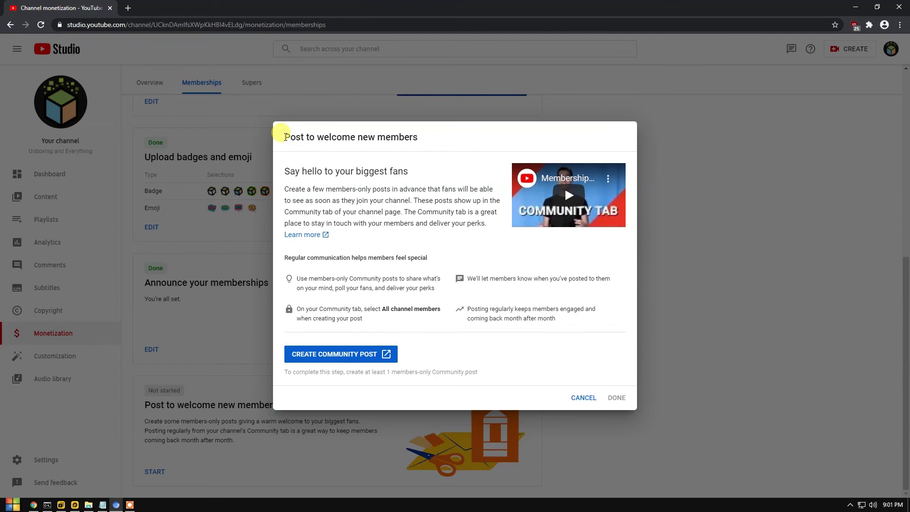
{"action": "left_click_drag", "start_coordinate": [281, 136], "coordinate": [418, 138]}
{"action": "left_click_drag", "start_coordinate": [283, 171], "coordinate": [427, 171]}
{"action": "left_click", "coordinate": [377, 184]}
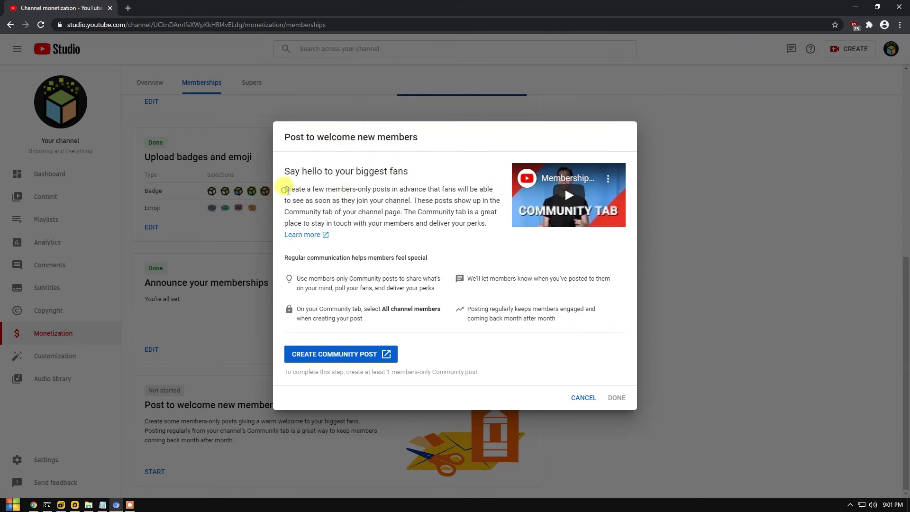
{"action": "left_click_drag", "start_coordinate": [287, 191], "coordinate": [349, 201]}
{"action": "left_click", "coordinate": [392, 201]}
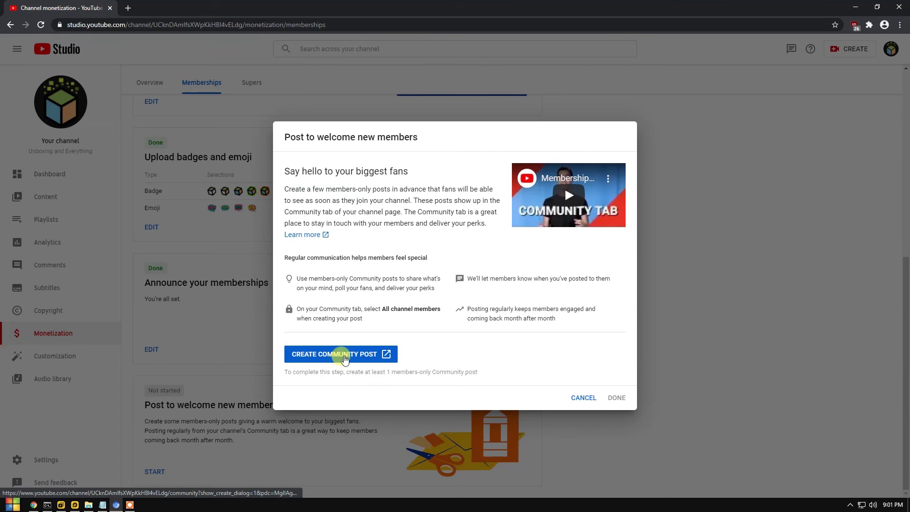
- Write a Community welcome post visible to All channel members and publish it
{"action": "left_click", "coordinate": [345, 355]}
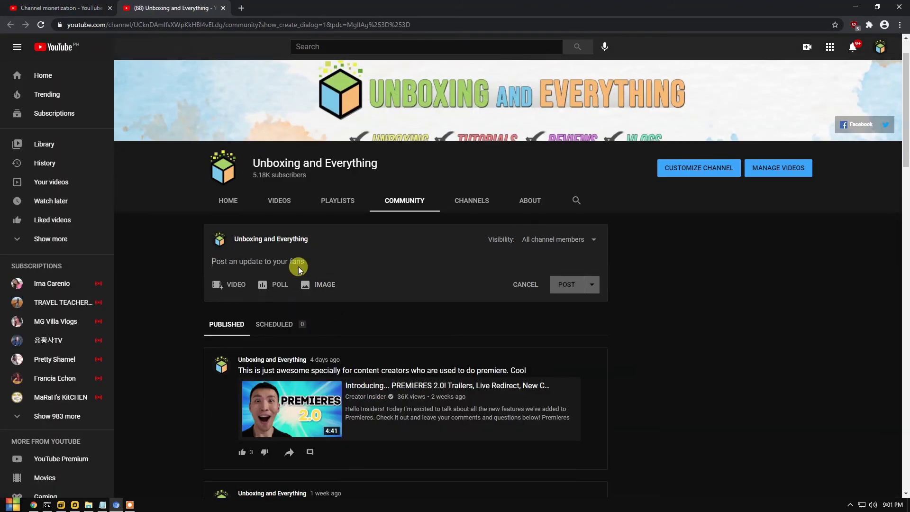
{"action": "left_click", "coordinate": [555, 240]}
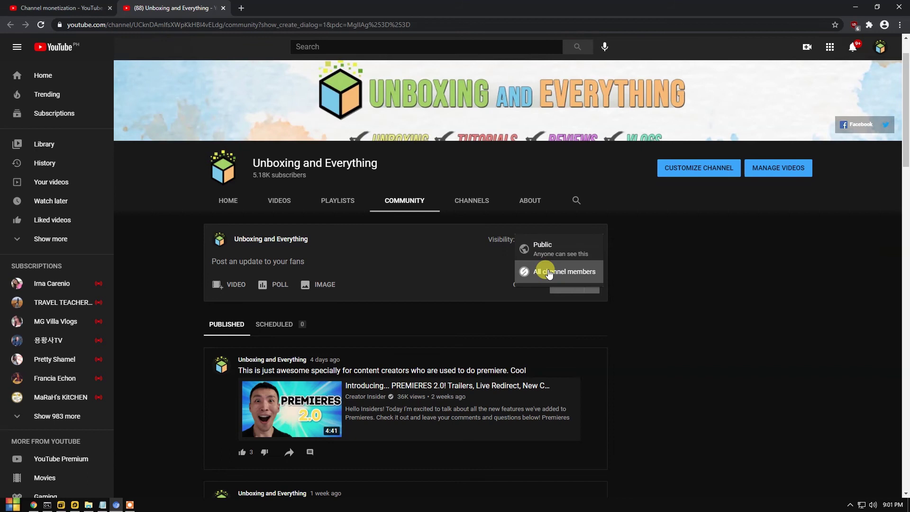
{"action": "left_click", "coordinate": [548, 275]}
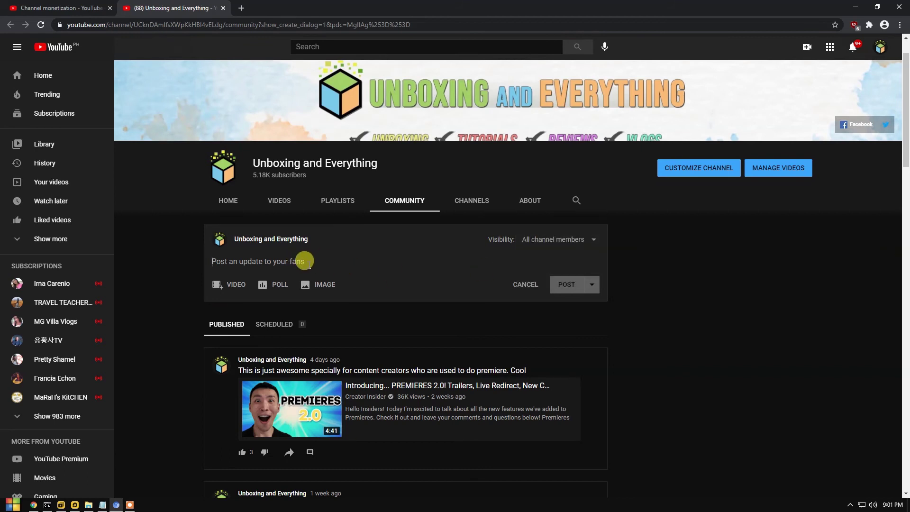
{"action": "left_click", "coordinate": [304, 261]}
{"action": "type", "text": "What's up guys? We have"}
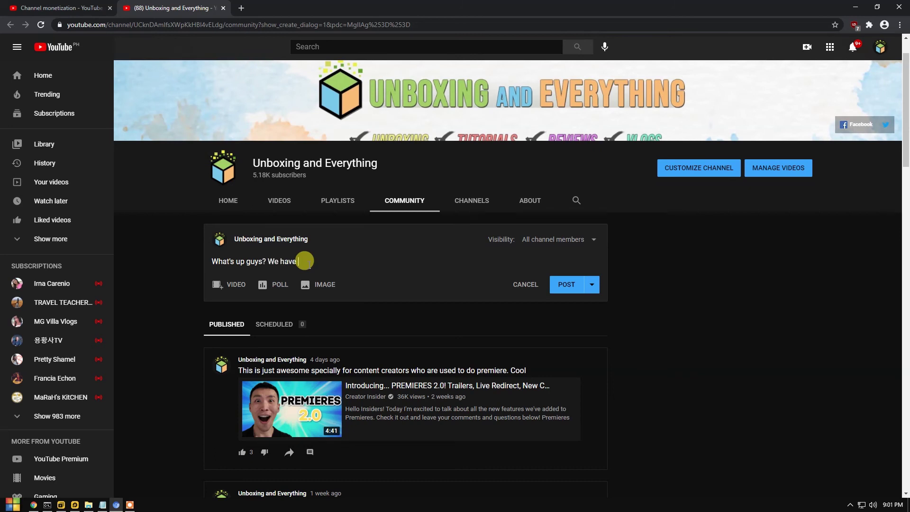
{"action": "left_click", "coordinate": [568, 290]}
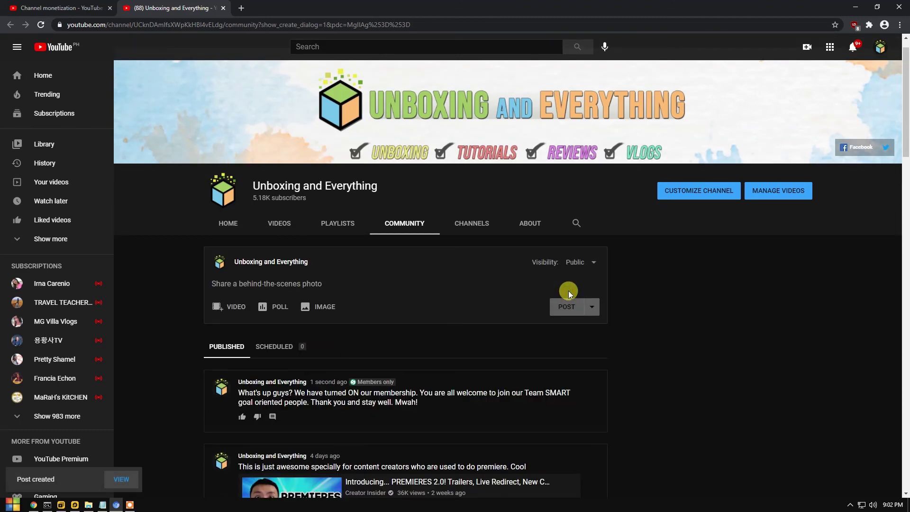
{"action": "scroll", "coordinate": [704, 390], "scroll_direction": "down", "scroll_amount": 2}
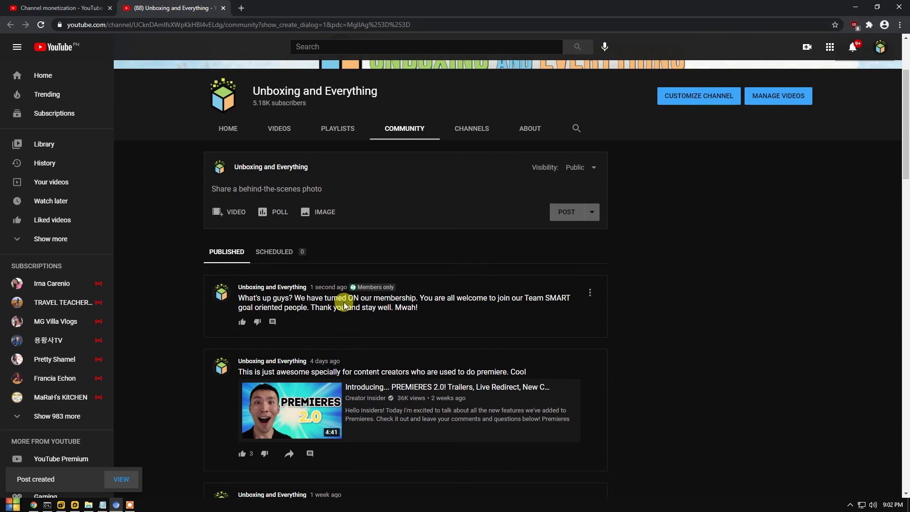
- Highlight the new post's Members only badge and return to the YouTube Studio tab
{"action": "triple_click", "coordinate": [352, 288]}
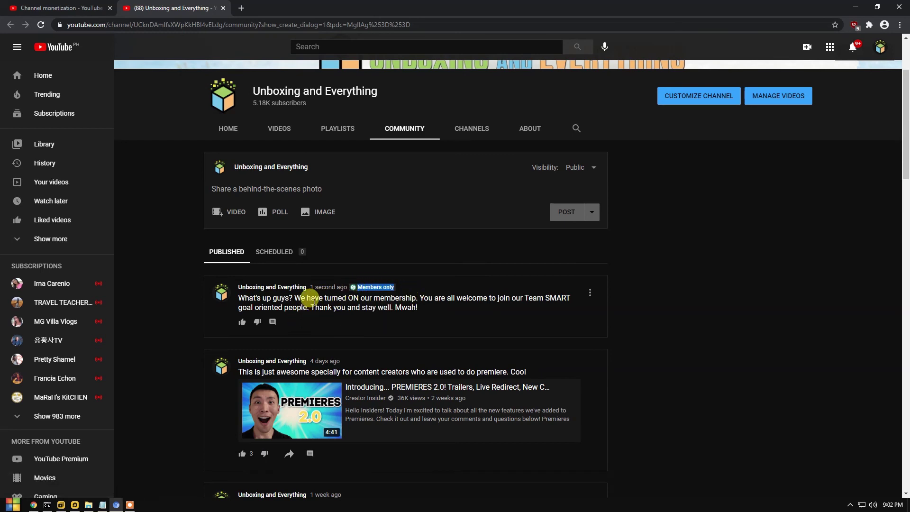
{"action": "left_click", "coordinate": [311, 297]}
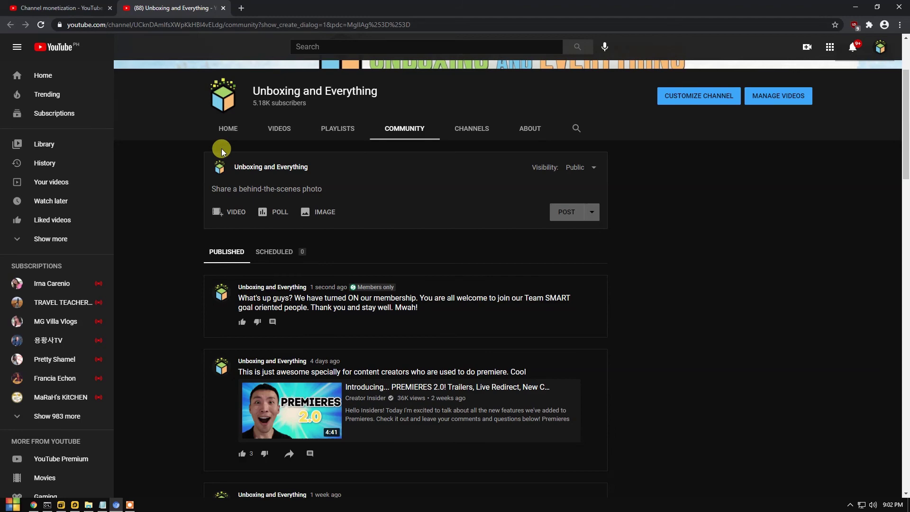
{"action": "left_click", "coordinate": [57, 8]}
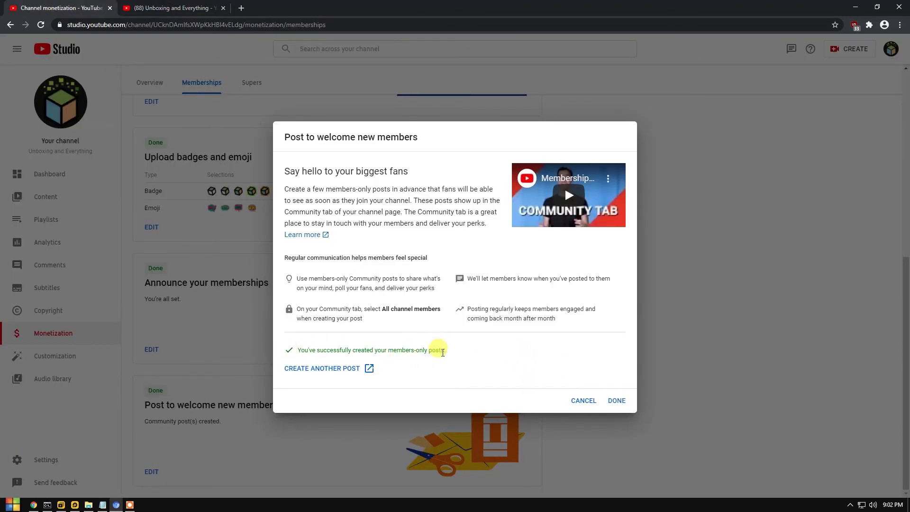
- Note the members-only posts success message, finish the welcome step and check its Done status
{"action": "left_click_drag", "start_coordinate": [447, 350], "coordinate": [289, 349]}
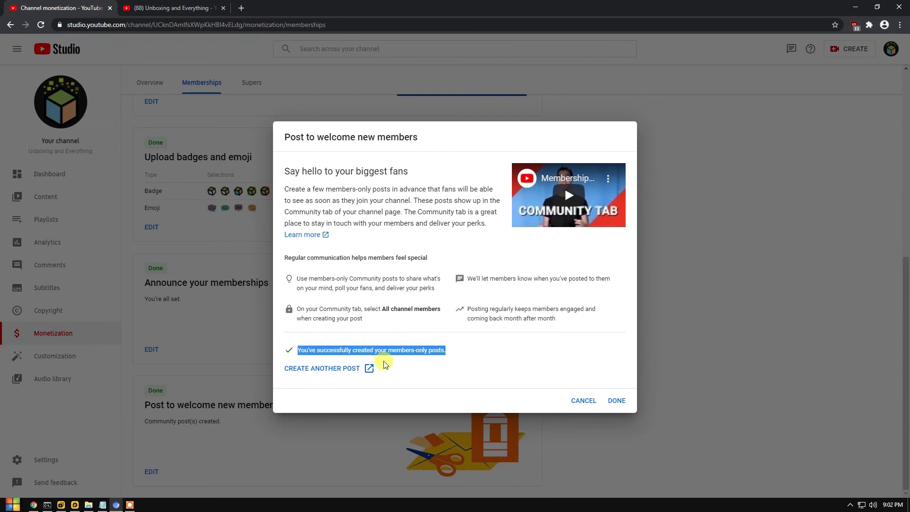
{"action": "left_click", "coordinate": [615, 403]}
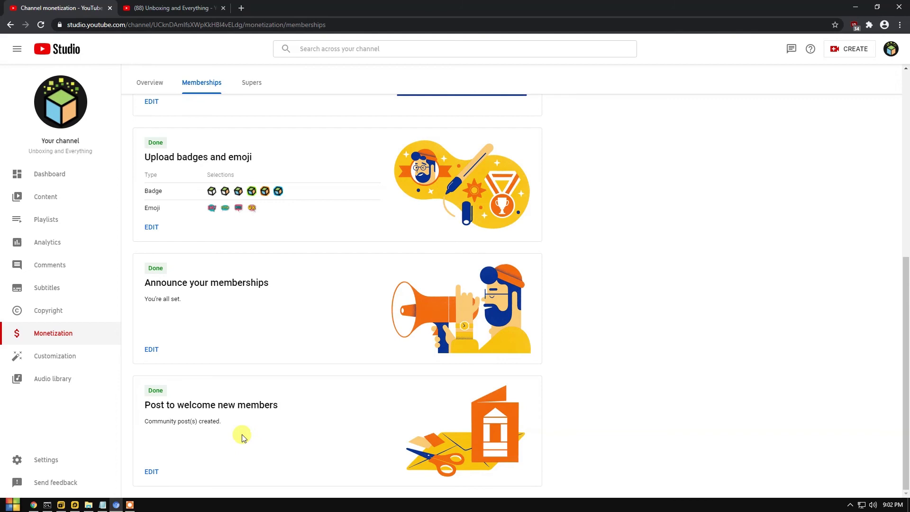
{"action": "left_click_drag", "start_coordinate": [169, 405], "coordinate": [153, 391]}
{"action": "scroll", "coordinate": [282, 384], "scroll_direction": "up", "scroll_amount": 3}
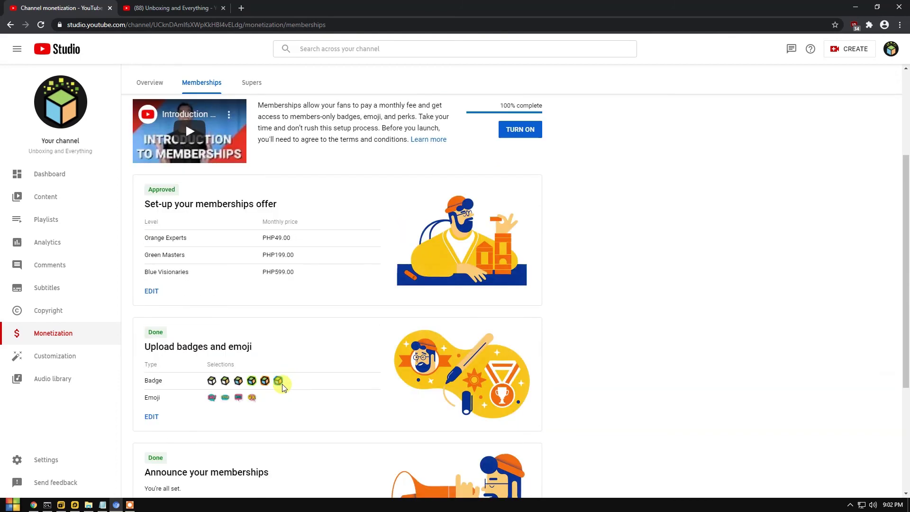
{"action": "scroll", "coordinate": [283, 379], "scroll_direction": "up", "scroll_amount": 2}
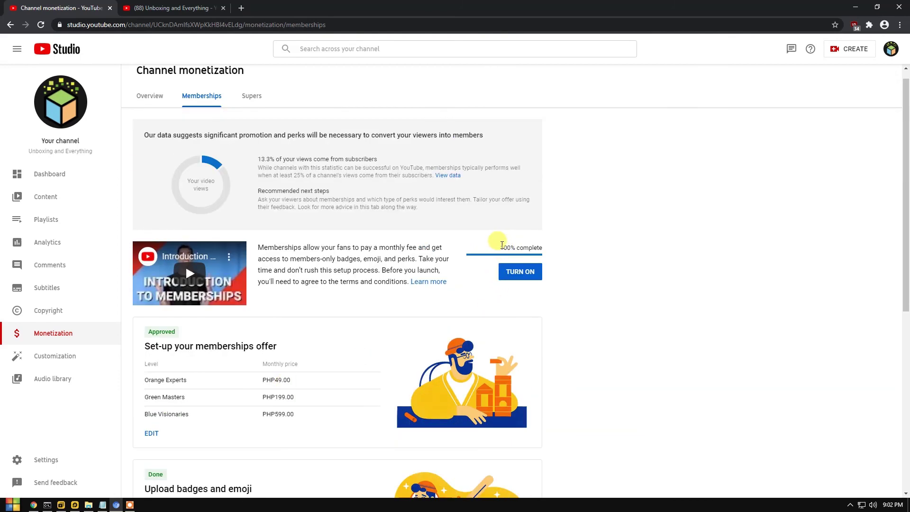
- With setup 100% complete, turn on memberships and confirm in the Turn on channel memberships dialog
{"action": "left_click_drag", "start_coordinate": [503, 245], "coordinate": [531, 276]}
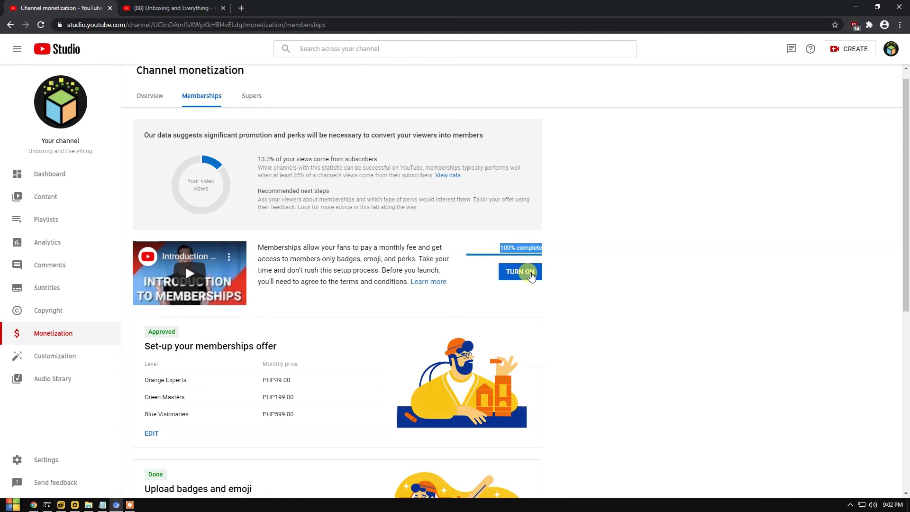
{"action": "left_click", "coordinate": [532, 275]}
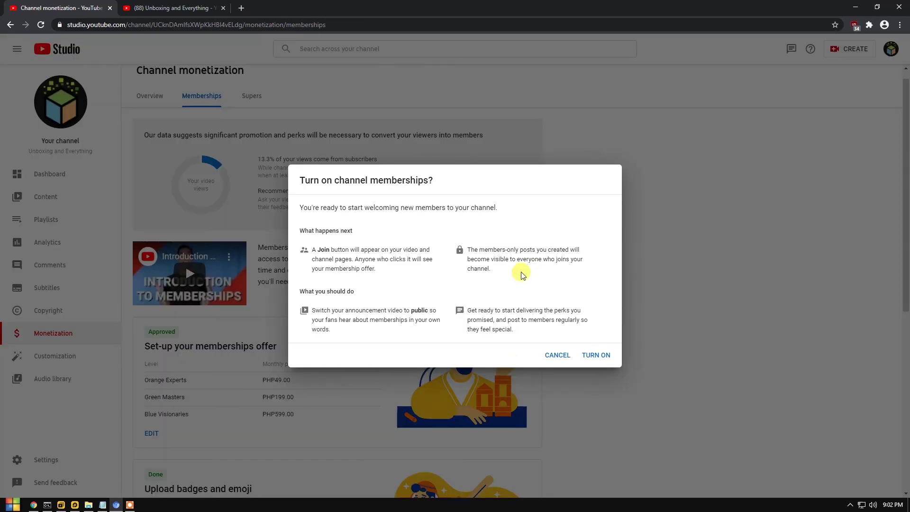
{"action": "left_click_drag", "start_coordinate": [299, 179], "coordinate": [422, 197]}
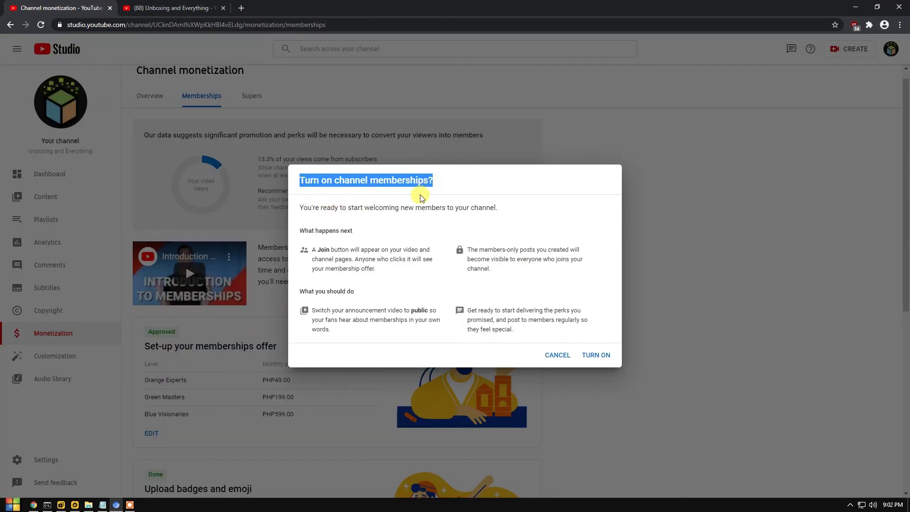
{"action": "left_click_drag", "start_coordinate": [313, 207], "coordinate": [441, 223]}
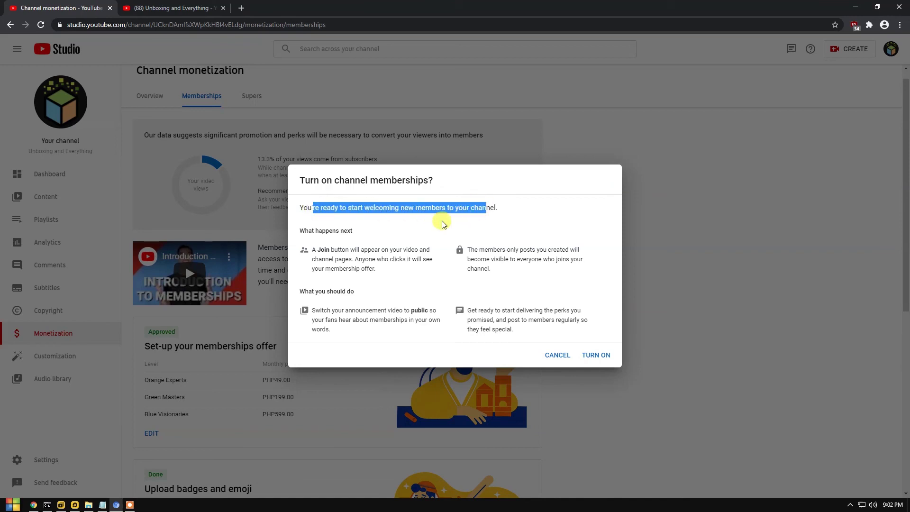
{"action": "left_click", "coordinate": [306, 229]}
{"action": "left_click_drag", "start_coordinate": [315, 291], "coordinate": [354, 291]}
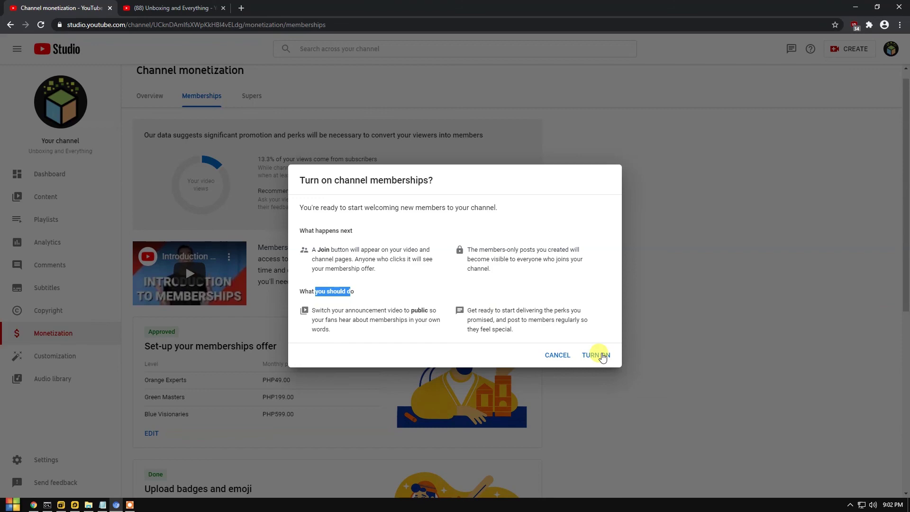
{"action": "left_click", "coordinate": [602, 356]}
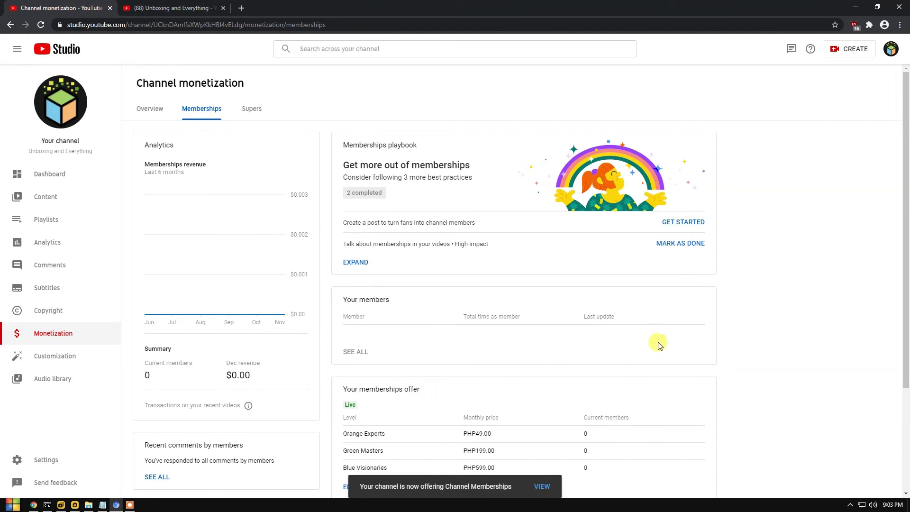
{"action": "scroll", "coordinate": [794, 324], "scroll_direction": "down", "scroll_amount": 2}
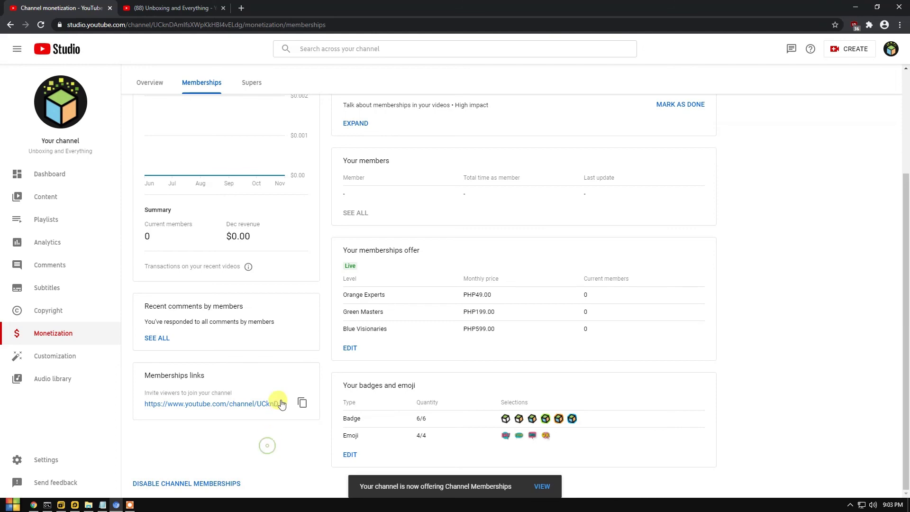
{"action": "scroll", "coordinate": [292, 333], "scroll_direction": "up", "scroll_amount": 2}
{"action": "left_click_drag", "start_coordinate": [152, 145], "coordinate": [183, 147]}
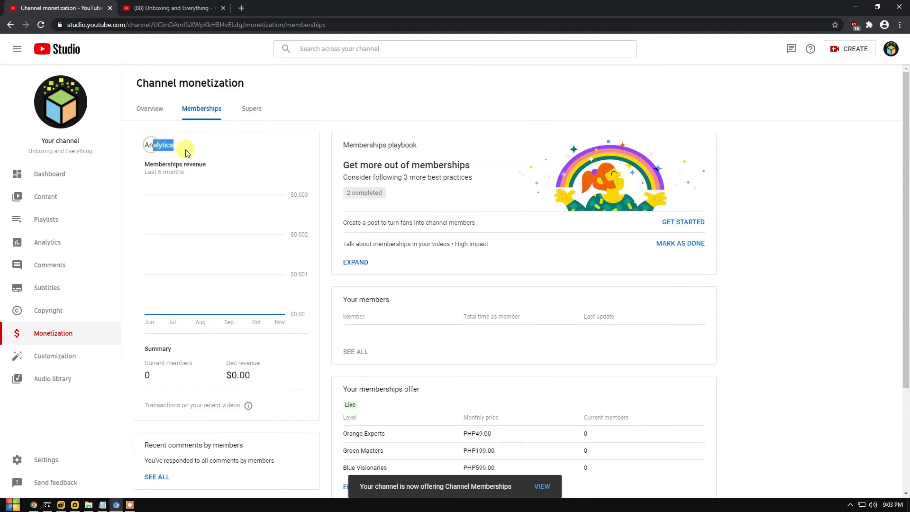
{"action": "left_click_drag", "start_coordinate": [356, 141], "coordinate": [419, 147]}
{"action": "scroll", "coordinate": [406, 288], "scroll_direction": "down", "scroll_amount": 2}
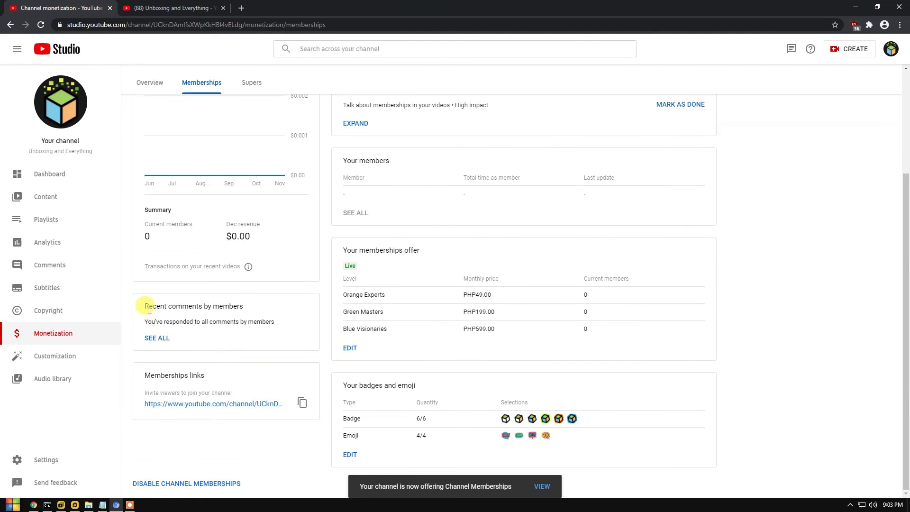
{"action": "left_click_drag", "start_coordinate": [149, 308], "coordinate": [244, 306]}
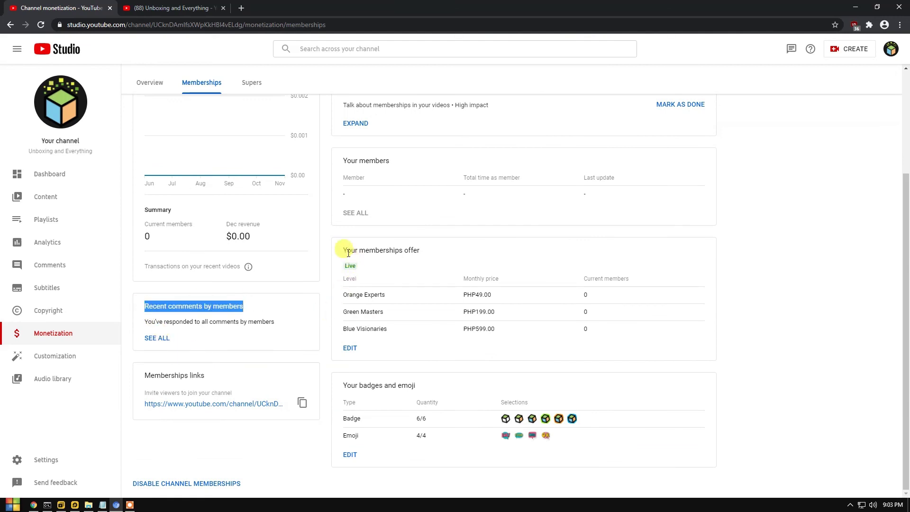
{"action": "left_click_drag", "start_coordinate": [348, 251], "coordinate": [422, 251]}
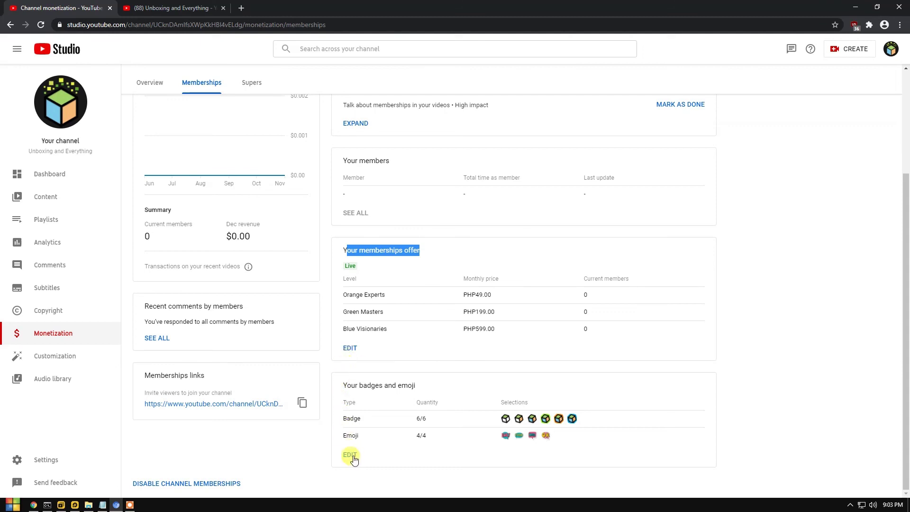
{"action": "left_click", "coordinate": [321, 451]}
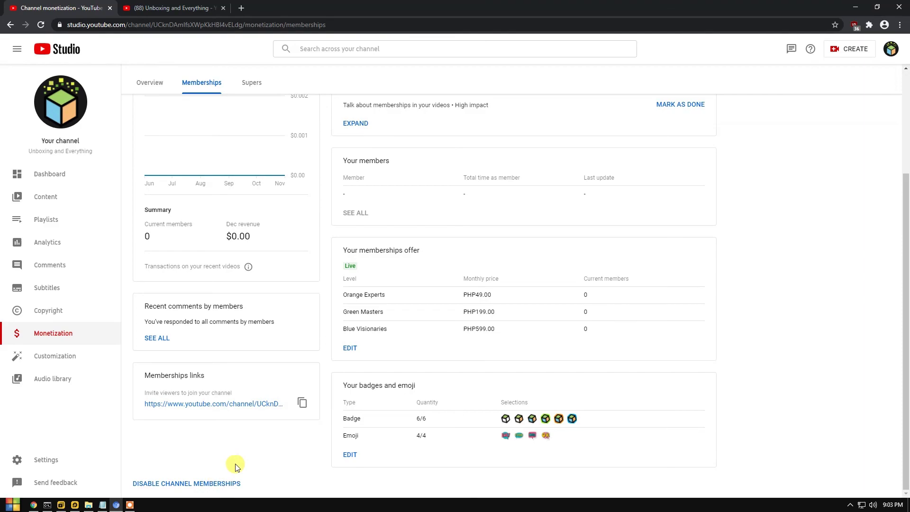
{"action": "scroll", "coordinate": [236, 466], "scroll_direction": "up", "scroll_amount": 2}
{"action": "scroll", "coordinate": [391, 262], "scroll_direction": "down", "scroll_amount": 2}
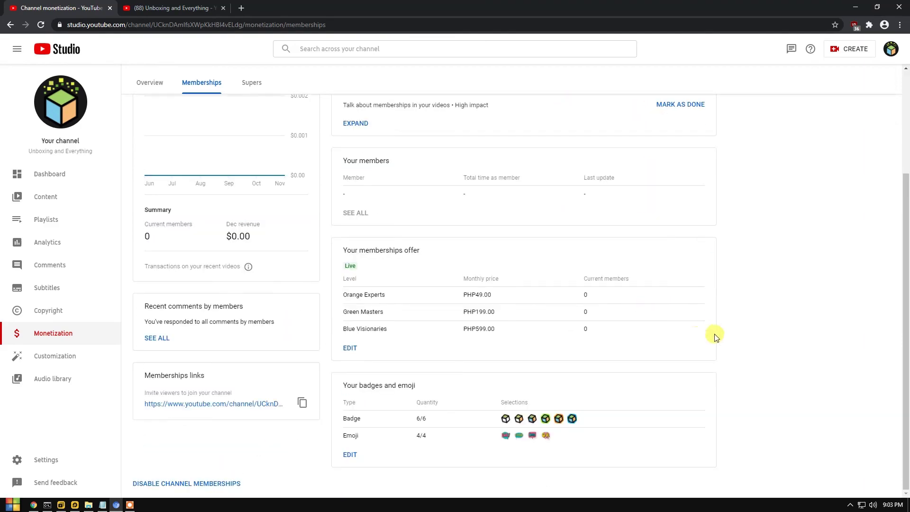